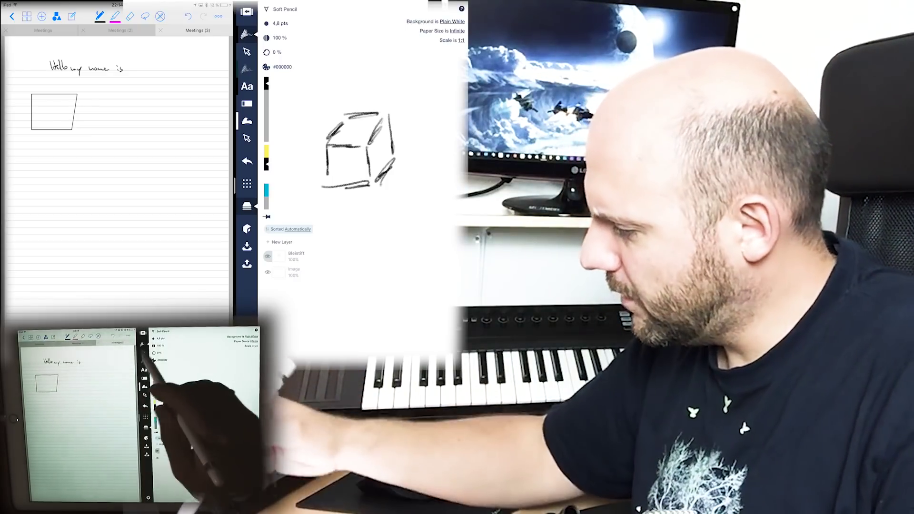
Lasso-select the sketched cube and delete it.
{"action": "left_click", "coordinate": [248, 51]}
{"action": "left_click_drag", "start_coordinate": [322, 89], "coordinate": [314, 96]}
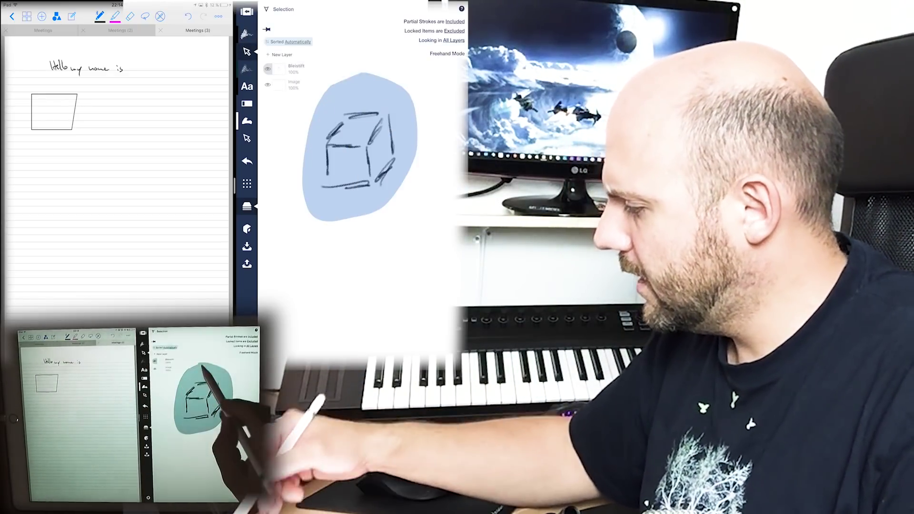
{"action": "left_click", "coordinate": [358, 99]}
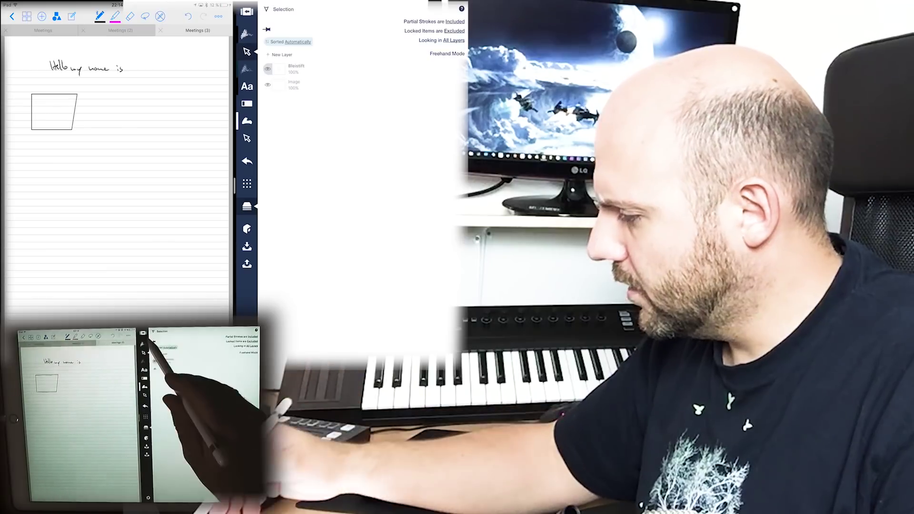
Sketch a tall, loose shape with a 1.4 pt Soft Pencil, then lasso-select the sketch.
{"action": "left_click", "coordinate": [247, 34]}
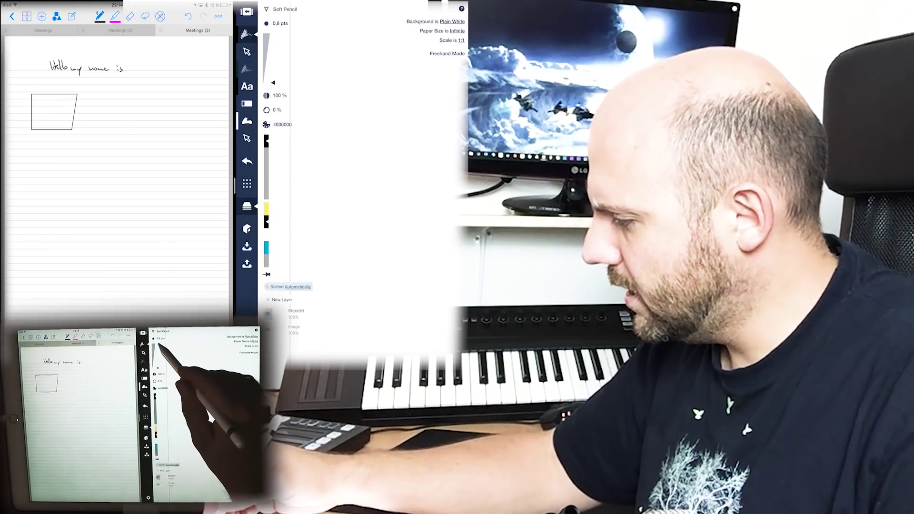
{"action": "left_click", "coordinate": [275, 23]}
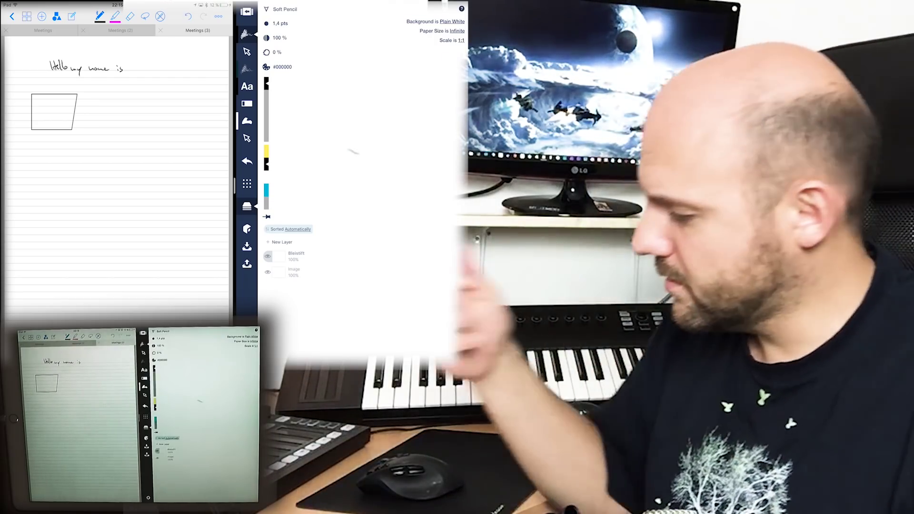
{"action": "left_click_drag", "start_coordinate": [365, 102], "coordinate": [391, 184]}
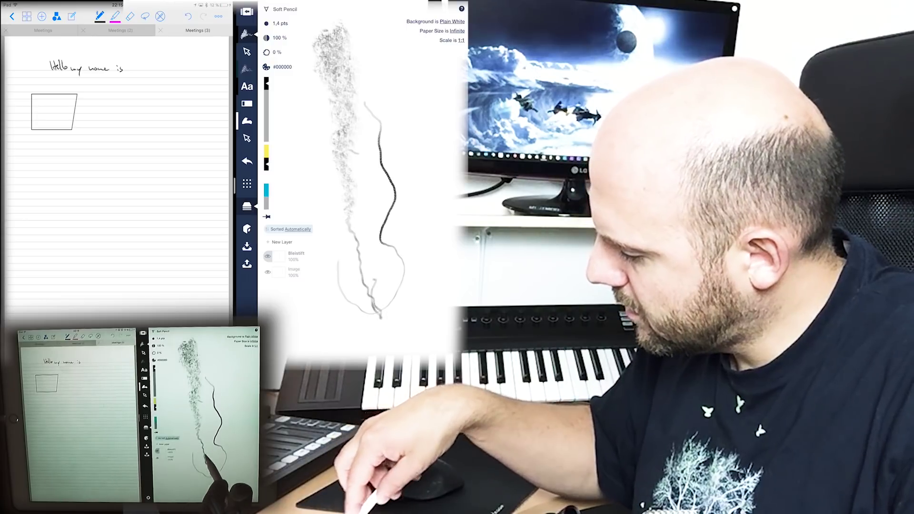
{"action": "scroll", "coordinate": [367, 193], "scroll_direction": "down", "scroll_amount": 3}
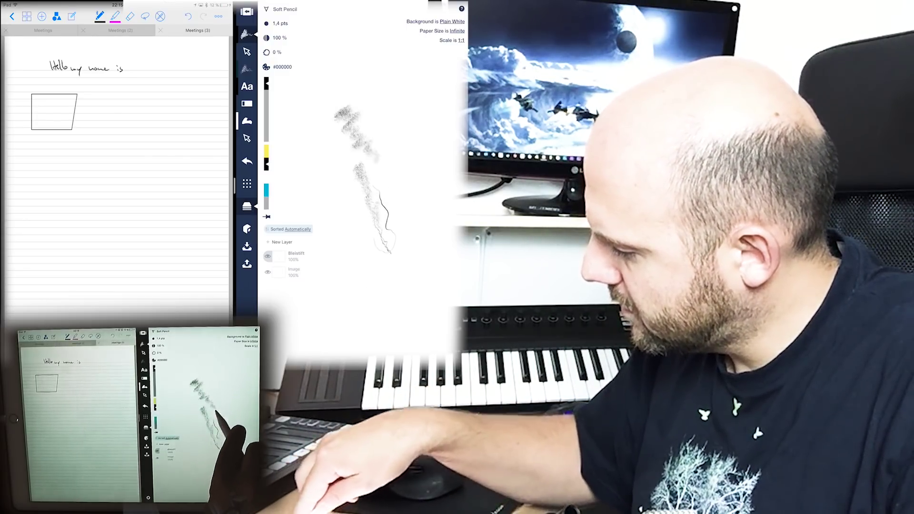
{"action": "left_click_drag", "start_coordinate": [350, 257], "coordinate": [327, 89]}
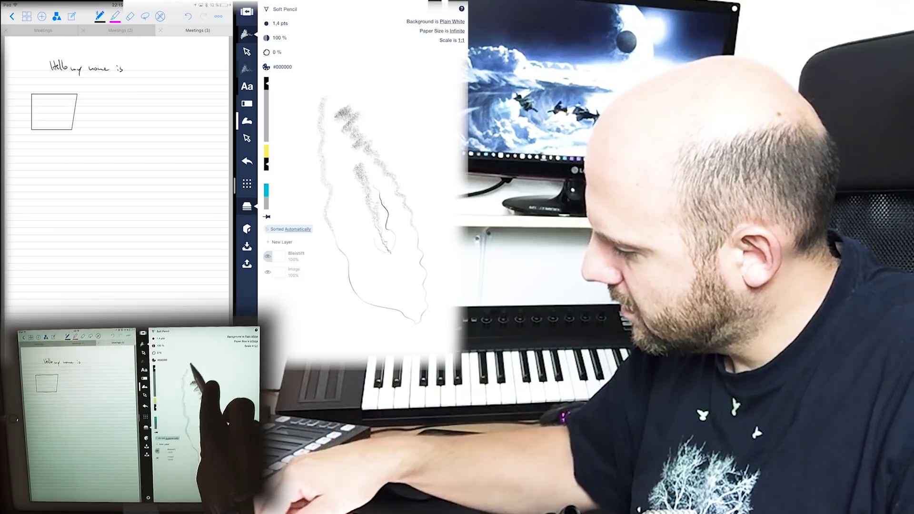
{"action": "mouse_move", "coordinate": [368, 58]}
{"action": "left_mouse_down"}
{"action": "mouse_move", "coordinate": [386, 247]}
{"action": "mouse_move", "coordinate": [418, 296]}
{"action": "left_mouse_up"}
{"action": "left_click", "coordinate": [247, 51]}
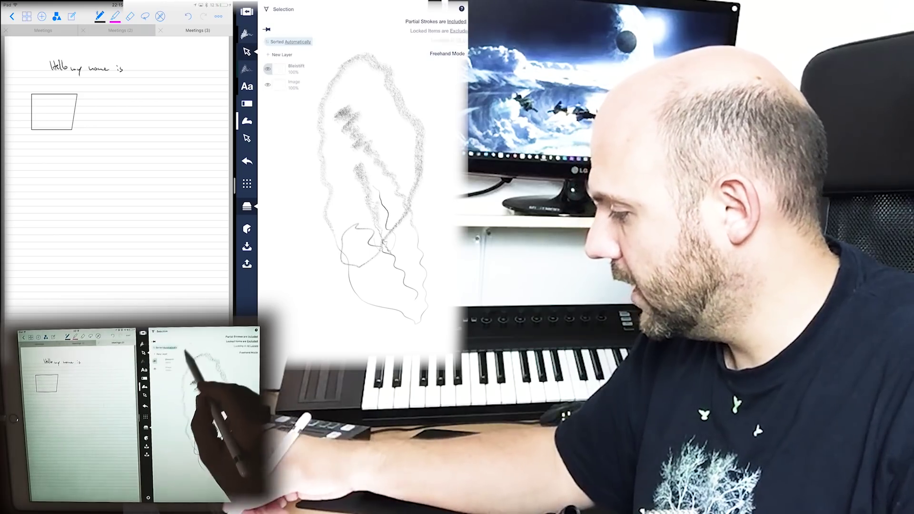
{"action": "mouse_move", "coordinate": [354, 29]}
{"action": "left_mouse_down"}
{"action": "mouse_move", "coordinate": [400, 314]}
{"action": "mouse_move", "coordinate": [432, 115]}
{"action": "mouse_move", "coordinate": [410, 61]}
{"action": "mouse_move", "coordinate": [343, 33]}
{"action": "left_mouse_up"}
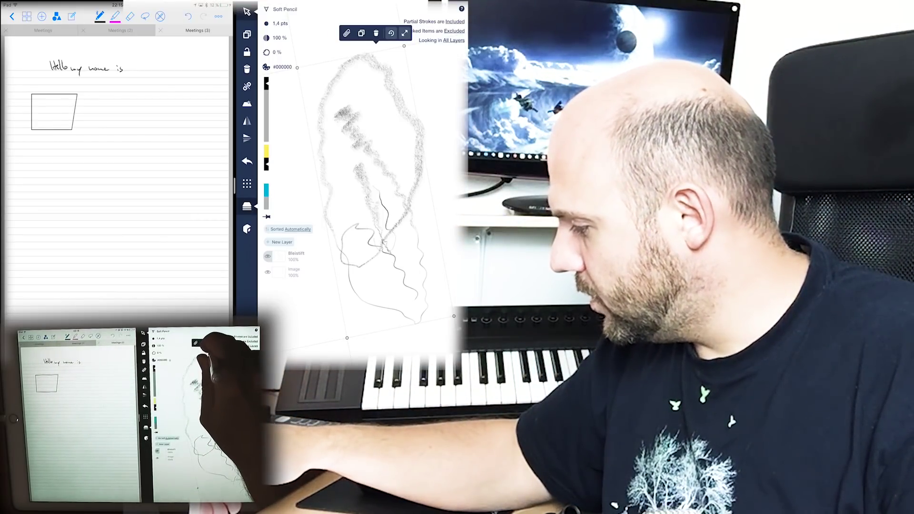
Delete the selected sketch and raise Soft Pencil smoothing to 100 %.
{"action": "left_click", "coordinate": [377, 33]}
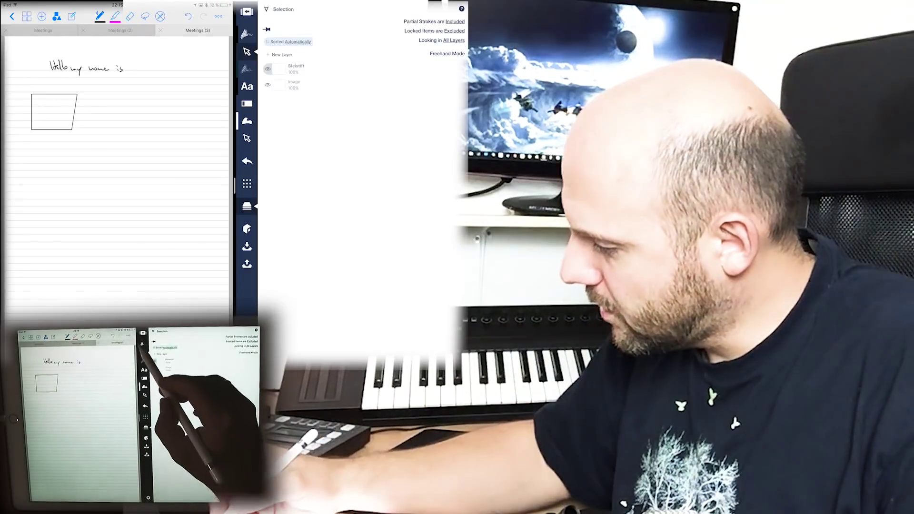
{"action": "left_click", "coordinate": [247, 34]}
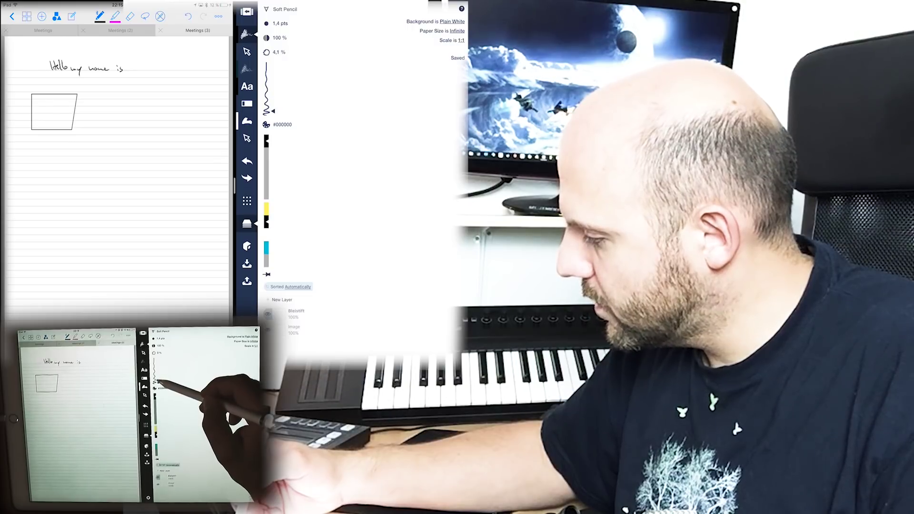
{"action": "left_click_drag", "start_coordinate": [271, 107], "coordinate": [269, 58]}
Draw several straightened test lines at 100 % smoothing, checking the colour options.
{"action": "left_click_drag", "start_coordinate": [344, 128], "coordinate": [401, 207]}
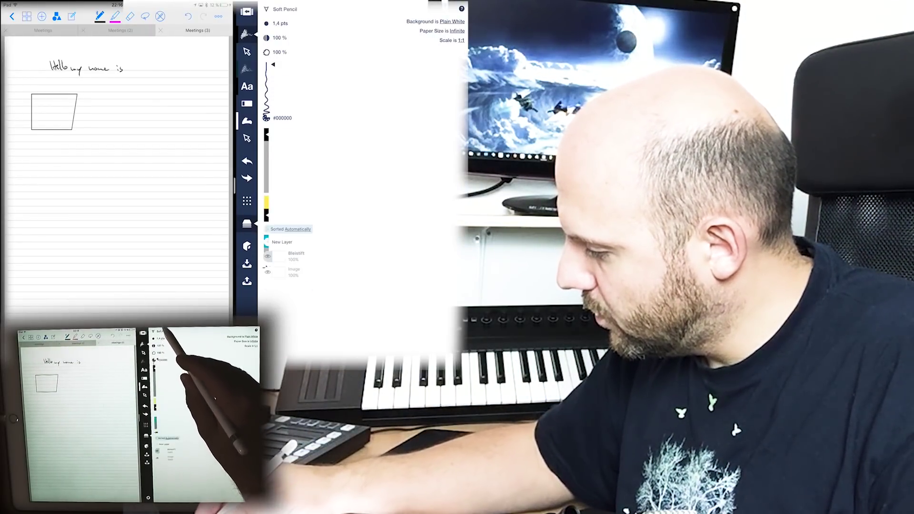
{"action": "left_click", "coordinate": [267, 81]}
{"action": "left_click", "coordinate": [331, 99]}
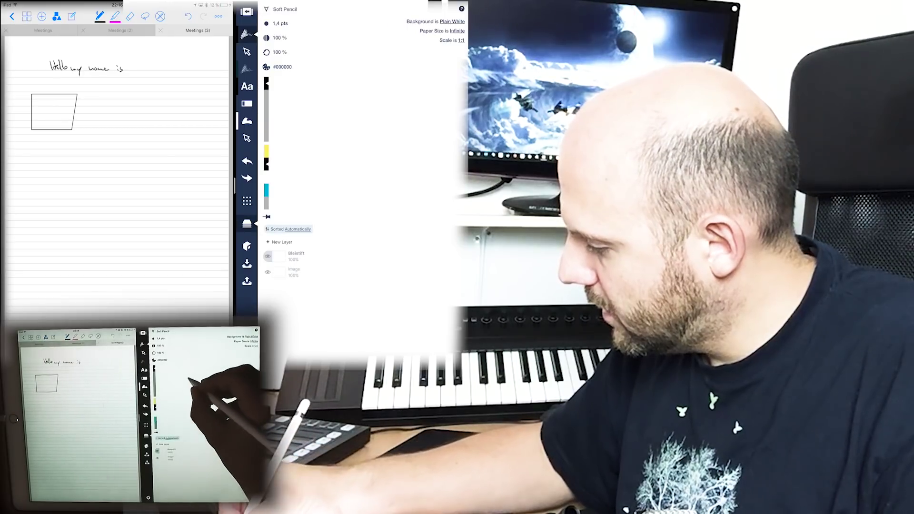
{"action": "left_click_drag", "start_coordinate": [333, 104], "coordinate": [403, 223]}
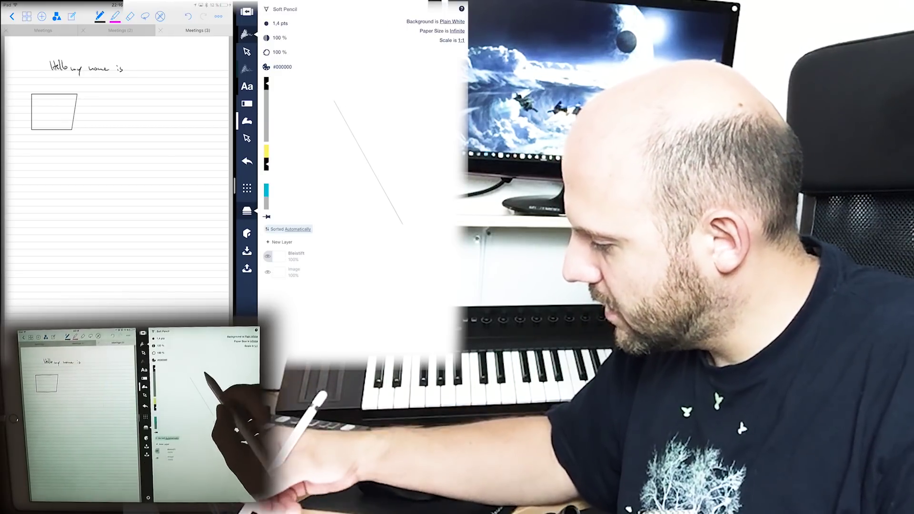
{"action": "left_click_drag", "start_coordinate": [359, 79], "coordinate": [413, 314]}
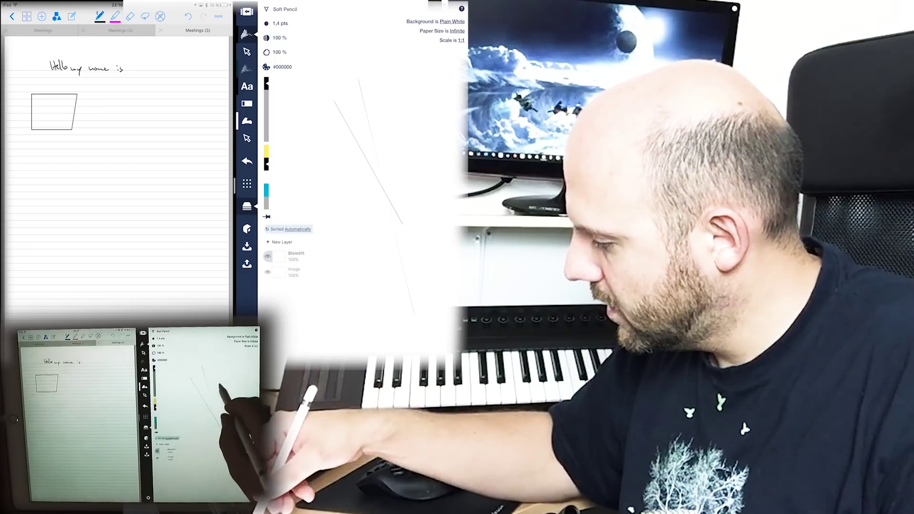
{"action": "left_click_drag", "start_coordinate": [370, 270], "coordinate": [363, 325]}
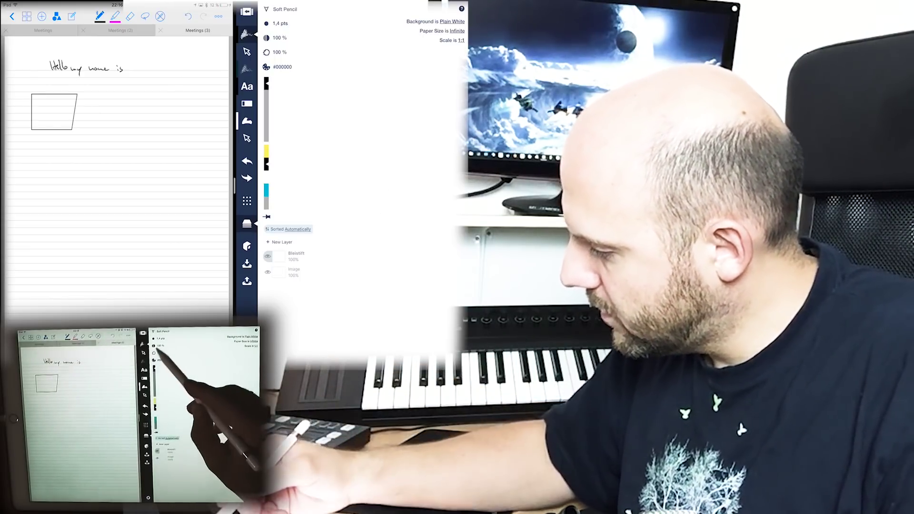
Keep the pencil colour black and lower the smoothing to 44 %.
{"action": "left_click", "coordinate": [277, 67]}
{"action": "left_click", "coordinate": [271, 186]}
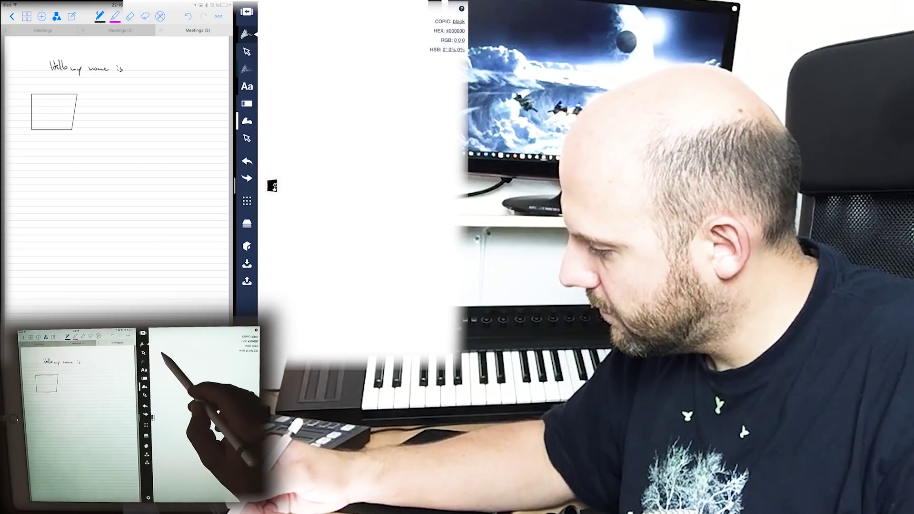
{"action": "left_click", "coordinate": [278, 52]}
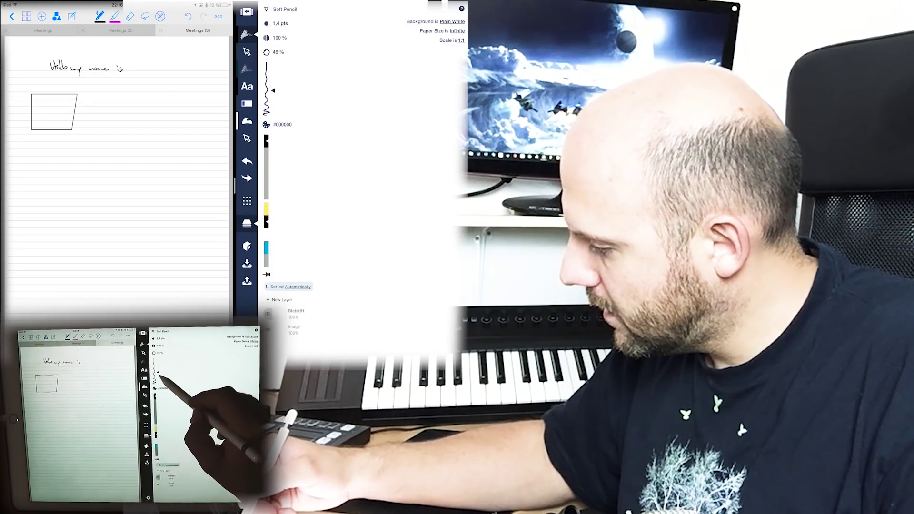
{"action": "left_click", "coordinate": [277, 52]}
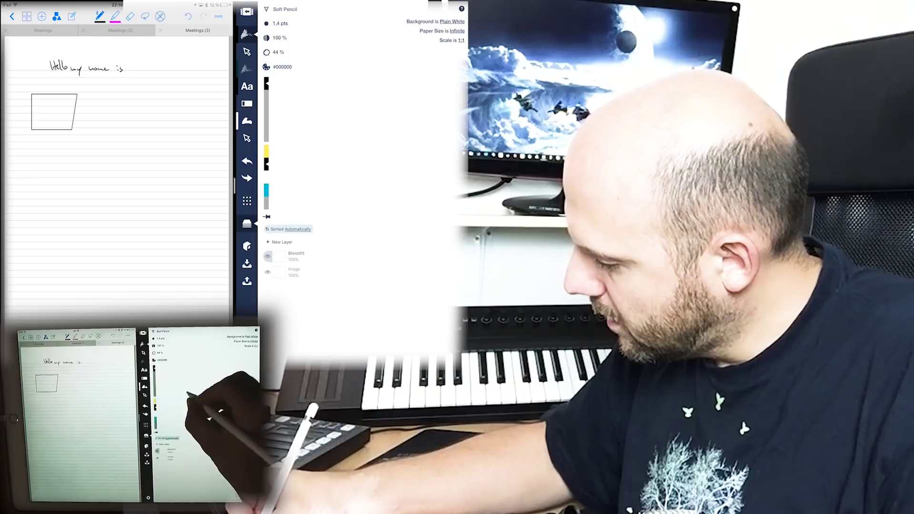
Draw four looping outline test strokes at 44 % smoothing.
{"action": "left_click_drag", "start_coordinate": [353, 156], "coordinate": [382, 226]}
{"action": "mouse_move", "coordinate": [347, 76]}
{"action": "left_mouse_down"}
{"action": "mouse_move", "coordinate": [336, 110]}
{"action": "mouse_move", "coordinate": [401, 172]}
{"action": "left_mouse_up"}
{"action": "mouse_move", "coordinate": [332, 71]}
{"action": "left_mouse_down"}
{"action": "mouse_move", "coordinate": [314, 143]}
{"action": "mouse_move", "coordinate": [375, 244]}
{"action": "mouse_move", "coordinate": [418, 137]}
{"action": "mouse_move", "coordinate": [442, 258]}
{"action": "left_mouse_up"}
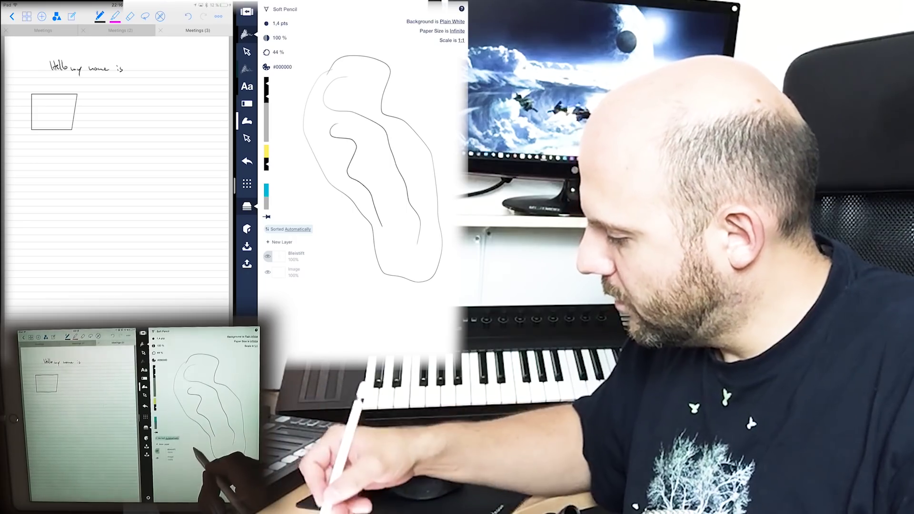
{"action": "mouse_move", "coordinate": [337, 250]}
{"action": "left_mouse_down"}
{"action": "mouse_move", "coordinate": [388, 343]}
{"action": "mouse_move", "coordinate": [344, 239]}
{"action": "left_mouse_up"}
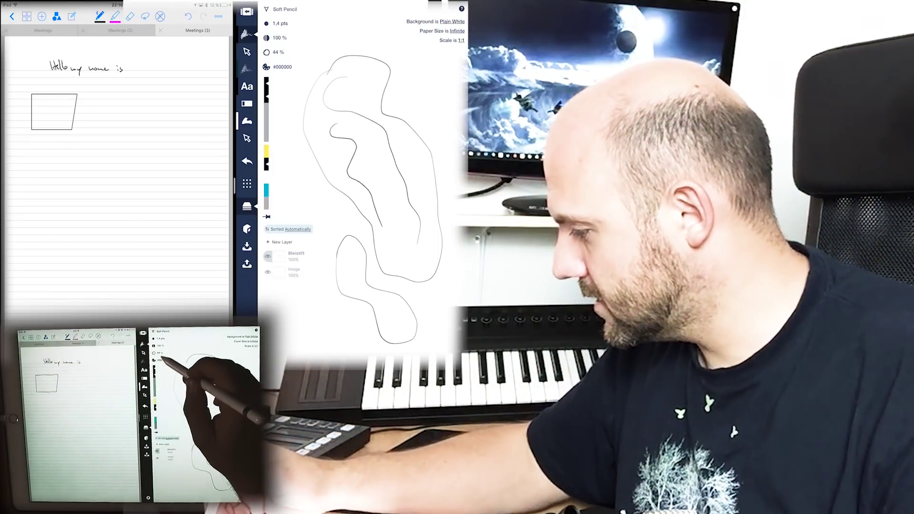
Lasso-delete the looping strokes and sketch the first edges of a new box.
{"action": "left_click", "coordinate": [248, 51]}
{"action": "left_click_drag", "start_coordinate": [336, 43], "coordinate": [386, 37]}
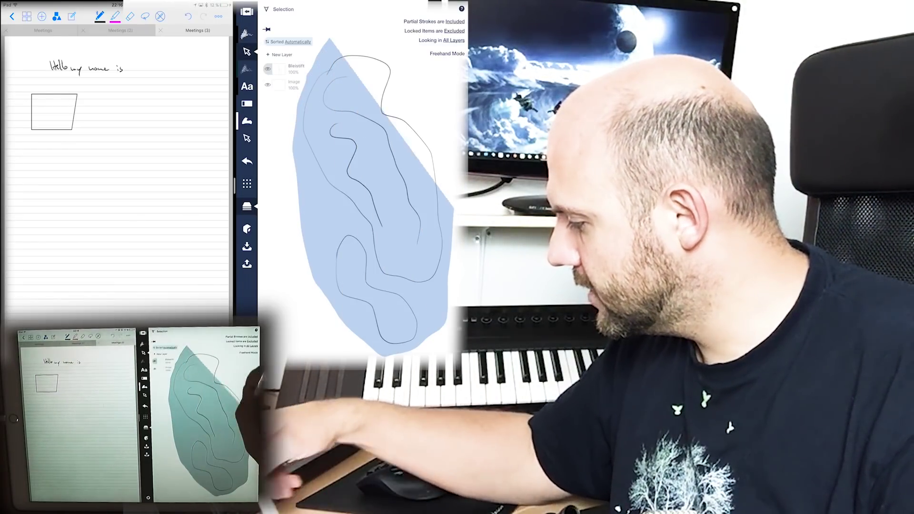
{"action": "left_click", "coordinate": [368, 28]}
{"action": "left_click", "coordinate": [247, 34]}
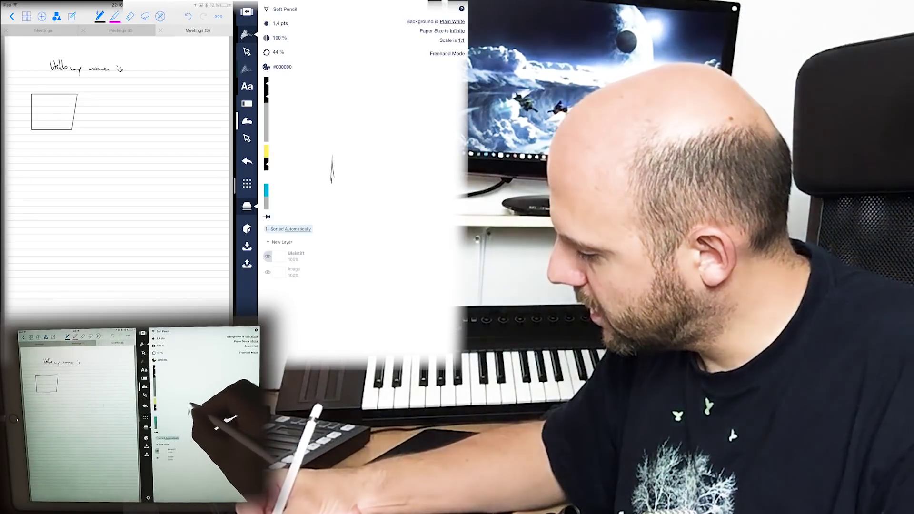
{"action": "mouse_move", "coordinate": [332, 154]}
{"action": "left_mouse_down"}
{"action": "mouse_move", "coordinate": [371, 154]}
{"action": "mouse_move", "coordinate": [372, 182]}
{"action": "left_mouse_up"}
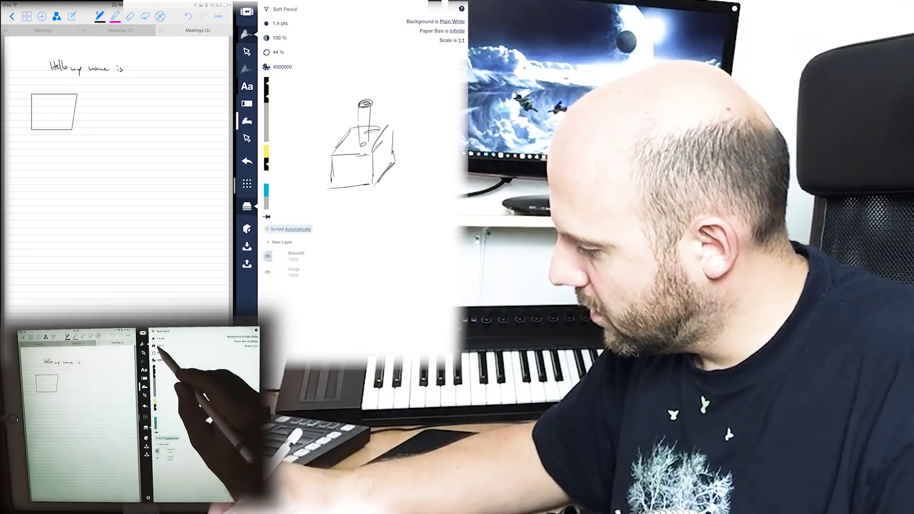
Drop the Soft Pencil's 44 % value to 0 % and lasso-select the whole box sketch.
{"action": "left_click", "coordinate": [270, 71]}
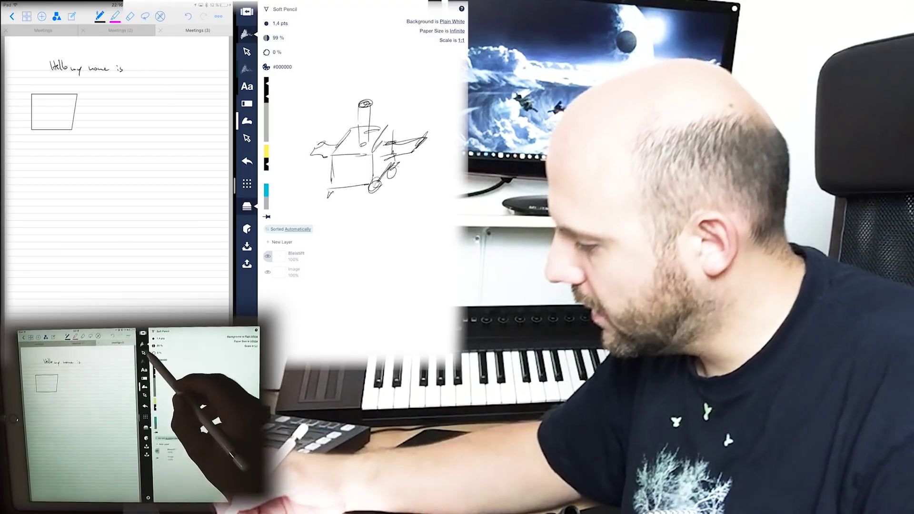
{"action": "left_click", "coordinate": [247, 52]}
{"action": "mouse_move", "coordinate": [352, 76]}
{"action": "left_mouse_down"}
{"action": "mouse_move", "coordinate": [299, 216]}
{"action": "mouse_move", "coordinate": [379, 79]}
{"action": "left_mouse_up"}
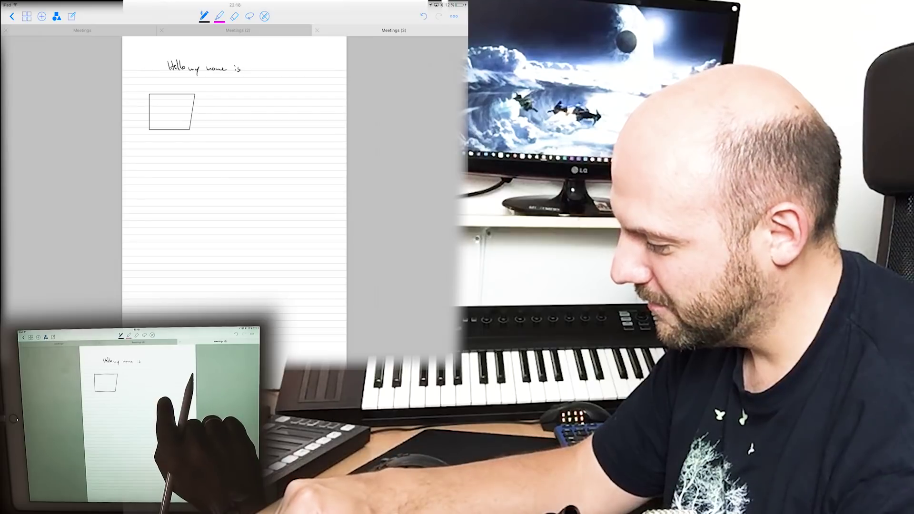
Paste the Concepts cube sketch and drag it to the right of the square.
{"action": "left_click", "coordinate": [322, 139]}
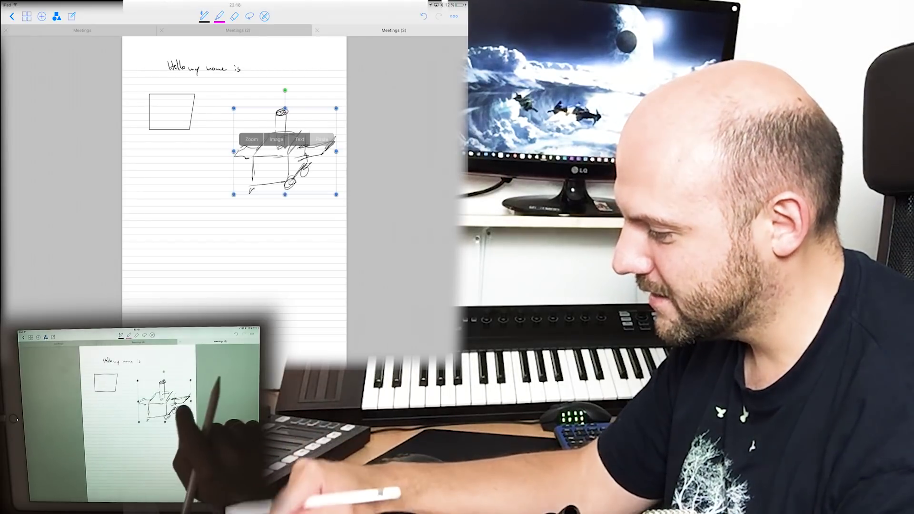
{"action": "left_click_drag", "start_coordinate": [286, 148], "coordinate": [206, 200]}
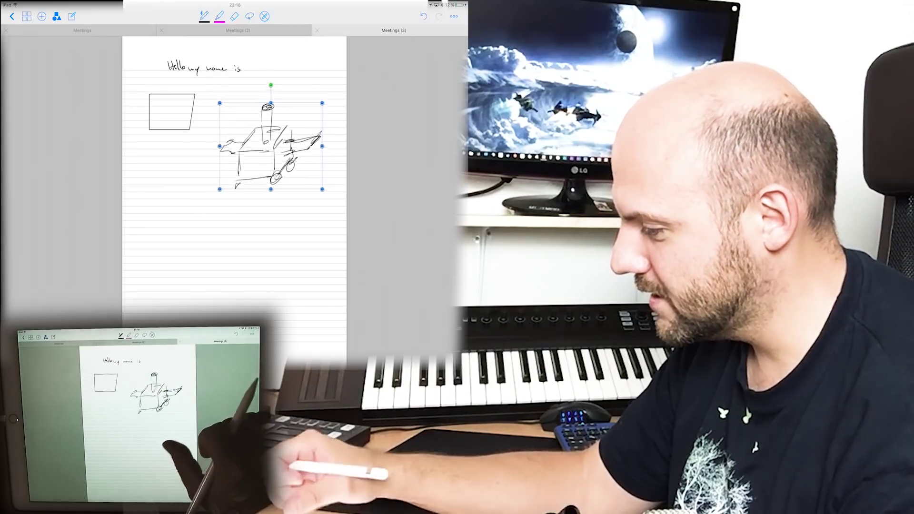
{"action": "scroll", "coordinate": [264, 136], "scroll_direction": "up", "scroll_amount": 2}
{"action": "scroll", "coordinate": [265, 136], "scroll_direction": "up", "scroll_amount": 2}
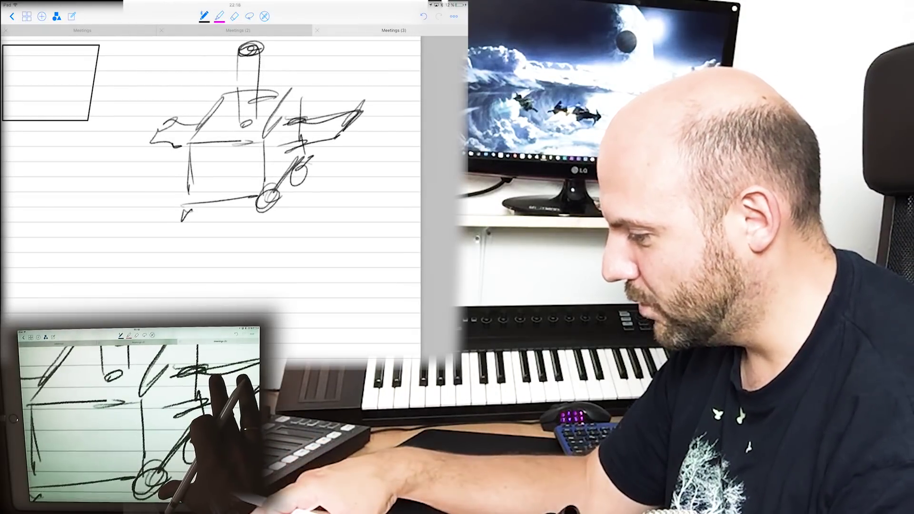
{"action": "scroll", "coordinate": [264, 136], "scroll_direction": "up", "scroll_amount": 5}
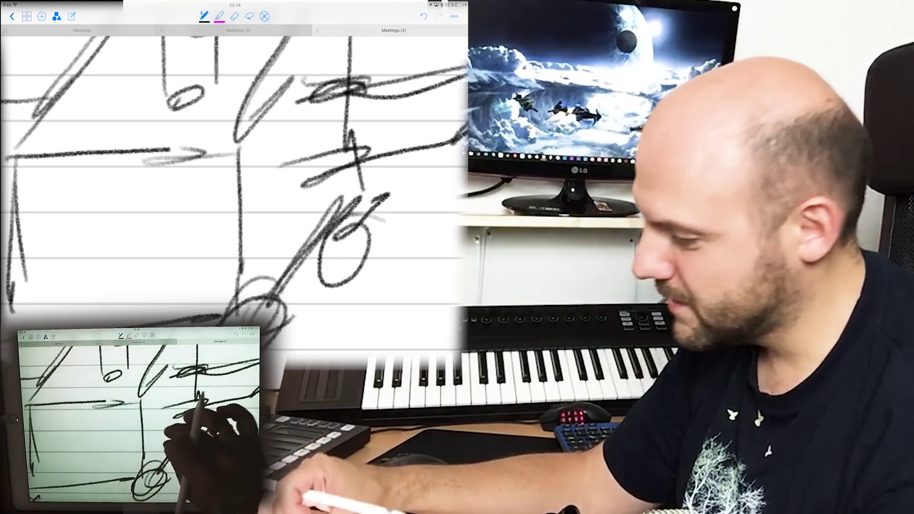
{"action": "scroll", "coordinate": [266, 215], "scroll_direction": "up", "scroll_amount": 3}
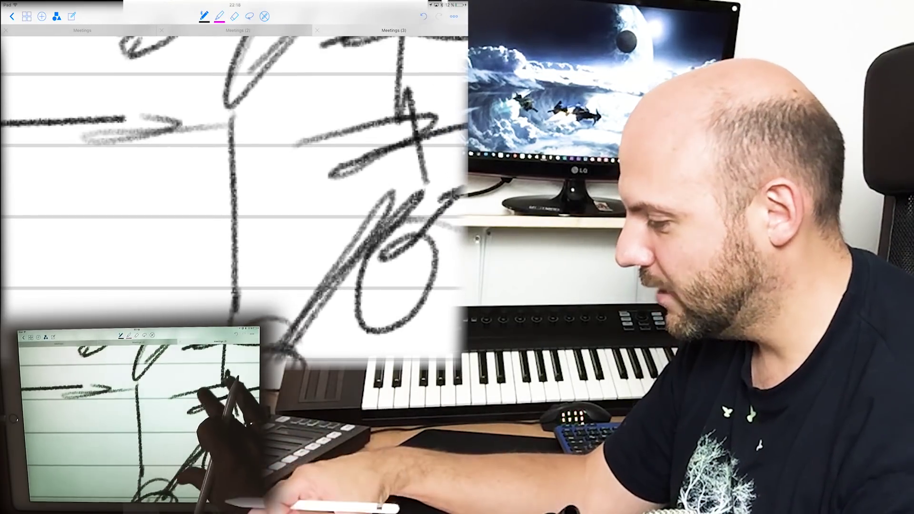
{"action": "scroll", "coordinate": [236, 200], "scroll_direction": "down", "scroll_amount": 3}
{"action": "scroll", "coordinate": [236, 200], "scroll_direction": "down", "scroll_amount": 2}
{"action": "scroll", "coordinate": [236, 201], "scroll_direction": "down", "scroll_amount": 3}
{"action": "scroll", "coordinate": [278, 214], "scroll_direction": "down", "scroll_amount": 3}
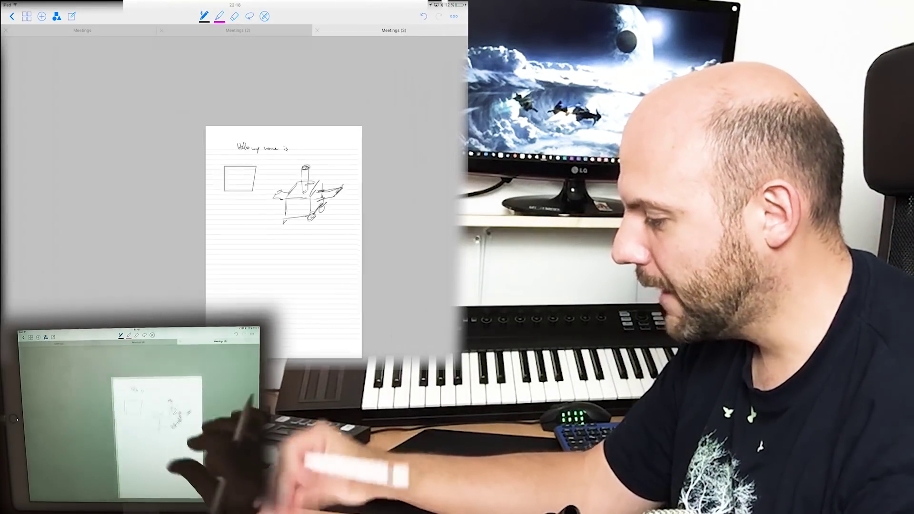
{"action": "scroll", "coordinate": [278, 214], "scroll_direction": "up", "scroll_amount": 2}
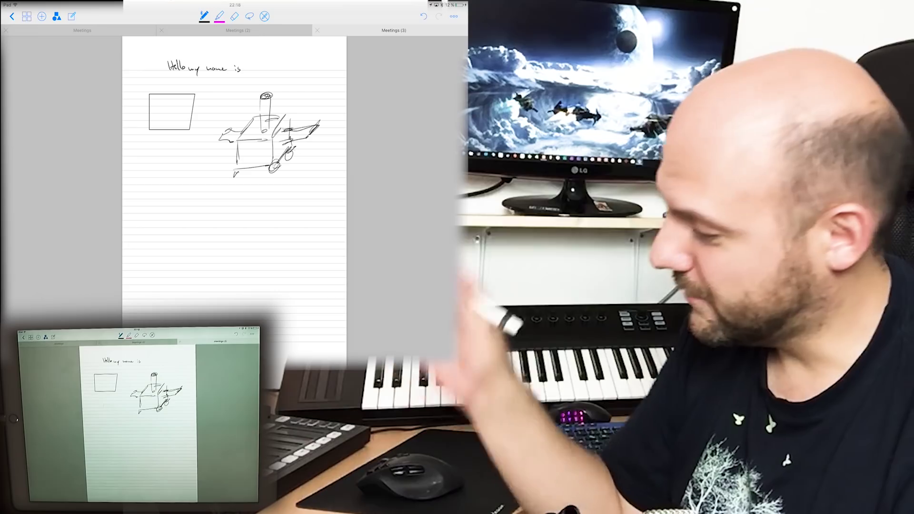
Open Nebo in split view and handwrite 1+2=3 in a math block, fixing its recognition.
{"action": "left_click", "coordinate": [203, 16]}
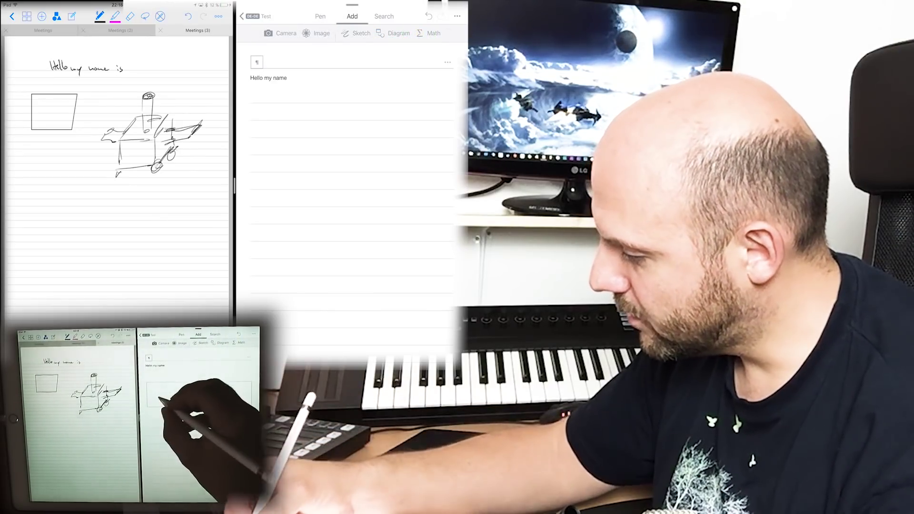
{"action": "left_click_drag", "start_coordinate": [277, 142], "coordinate": [286, 131]}
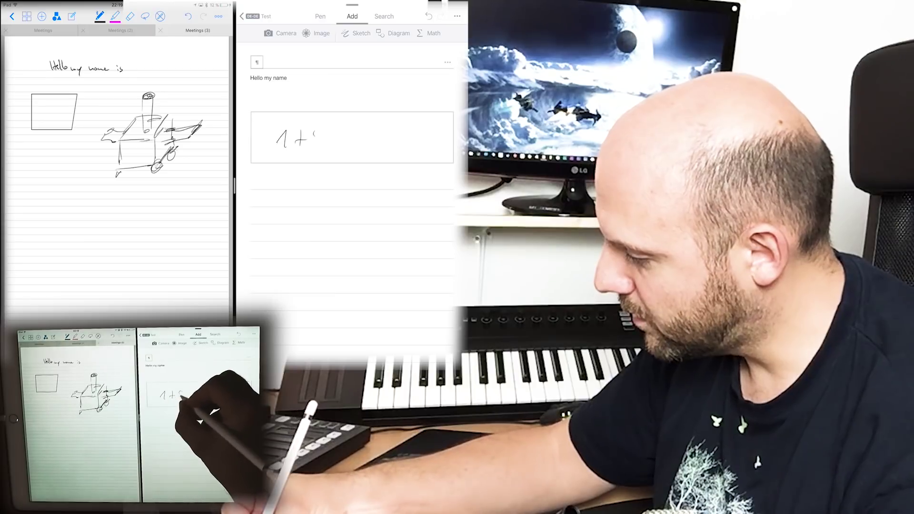
{"action": "left_click_drag", "start_coordinate": [350, 132], "coordinate": [351, 147]}
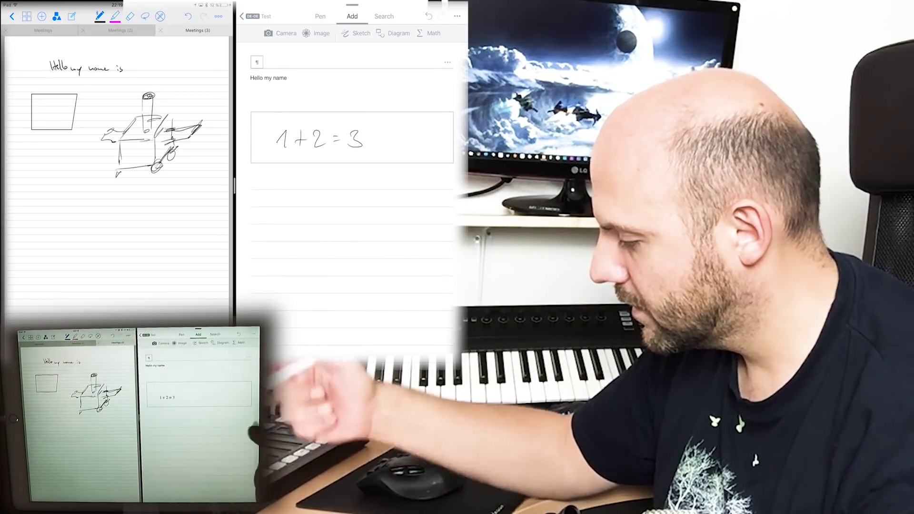
{"action": "left_click_drag", "start_coordinate": [298, 140], "coordinate": [294, 147]}
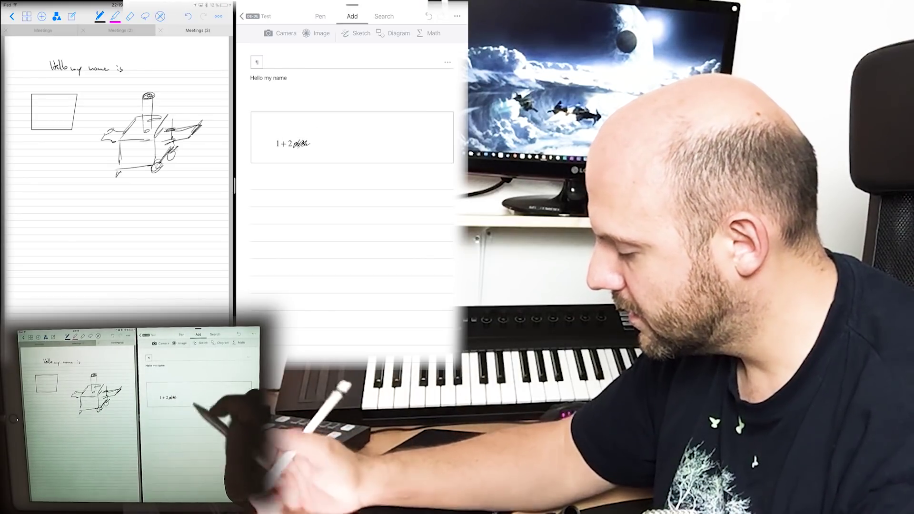
{"action": "left_click_drag", "start_coordinate": [294, 142], "coordinate": [309, 145]}
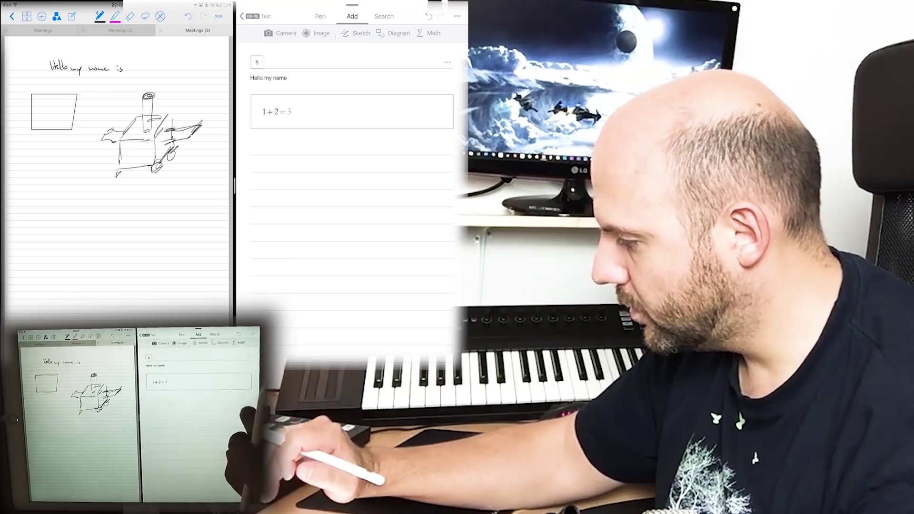
Copy the 1+2=3 block from Nebo and paste it beneath the GoodNotes sketch.
{"action": "left_click", "coordinate": [352, 112]}
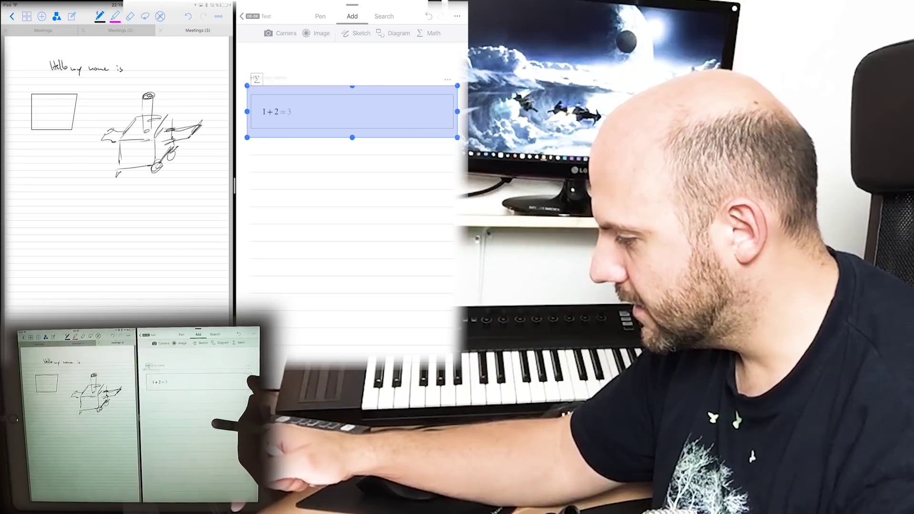
{"action": "key", "text": "Escape"}
{"action": "left_click", "coordinate": [352, 112]}
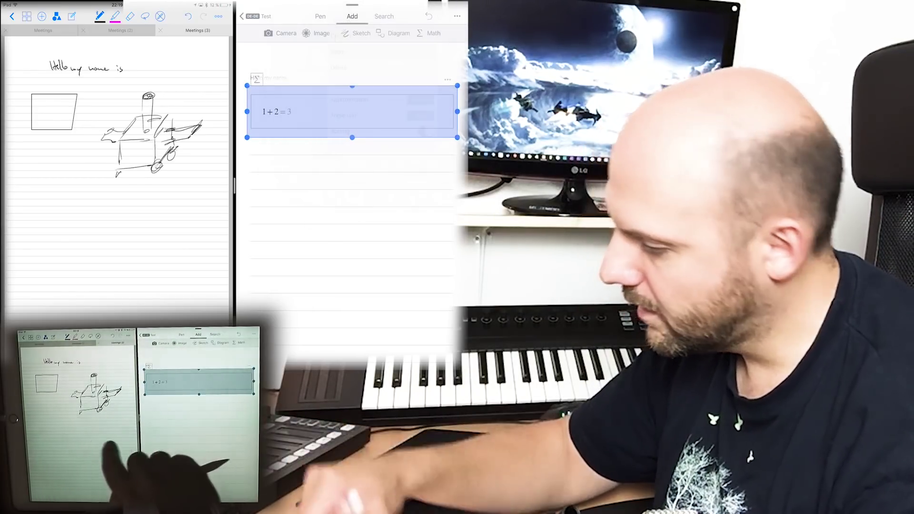
{"action": "left_click", "coordinate": [189, 203]}
{"action": "left_click_drag", "start_coordinate": [152, 215], "coordinate": [90, 209]}
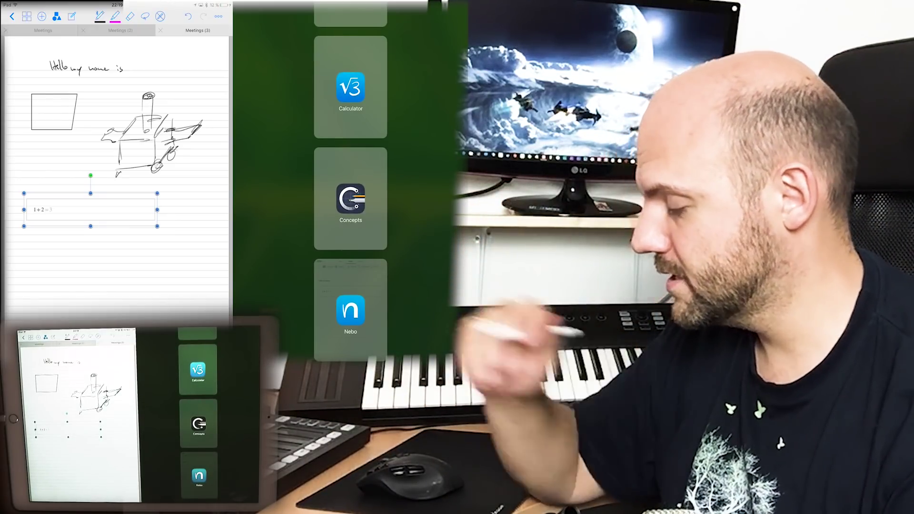
{"action": "scroll", "coordinate": [350, 193], "scroll_direction": "up", "scroll_amount": 3}
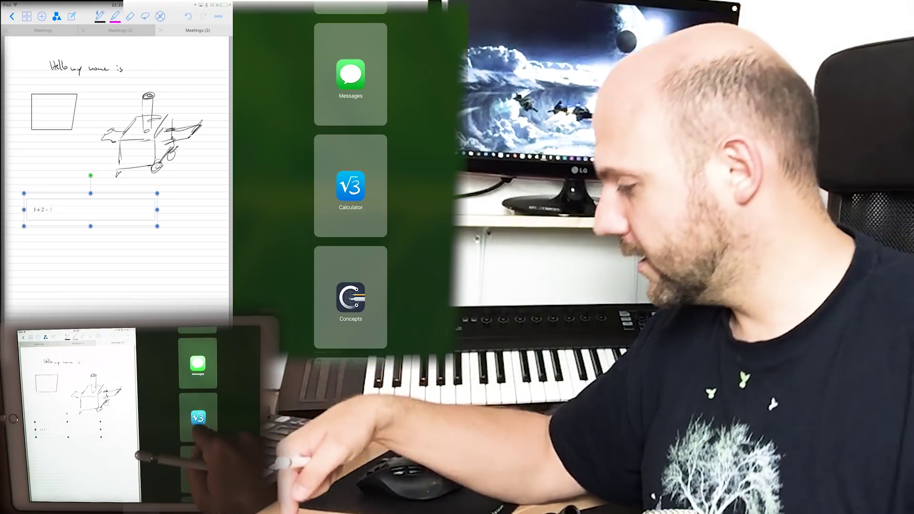
Open Calculator beside a widened GoodNotes and handwrite 1+2.
{"action": "left_click", "coordinate": [351, 187]}
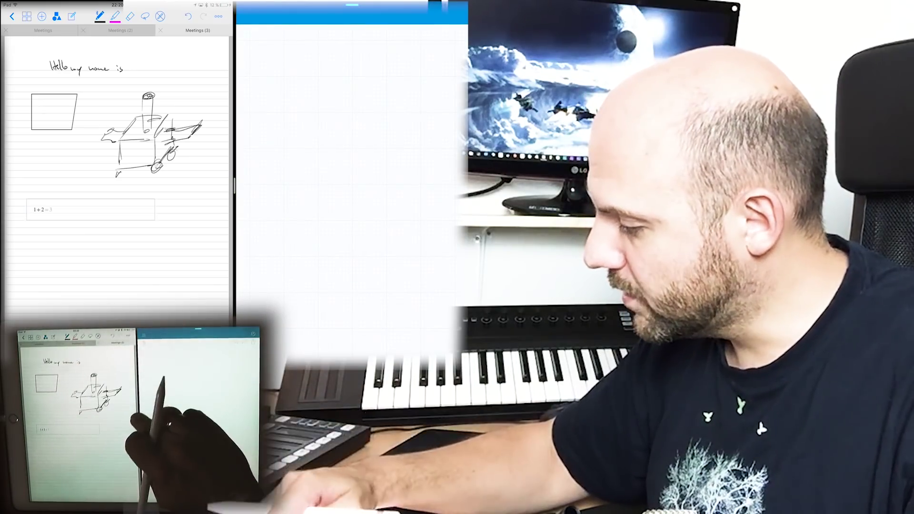
{"action": "left_click_drag", "start_coordinate": [234, 187], "coordinate": [338, 186]}
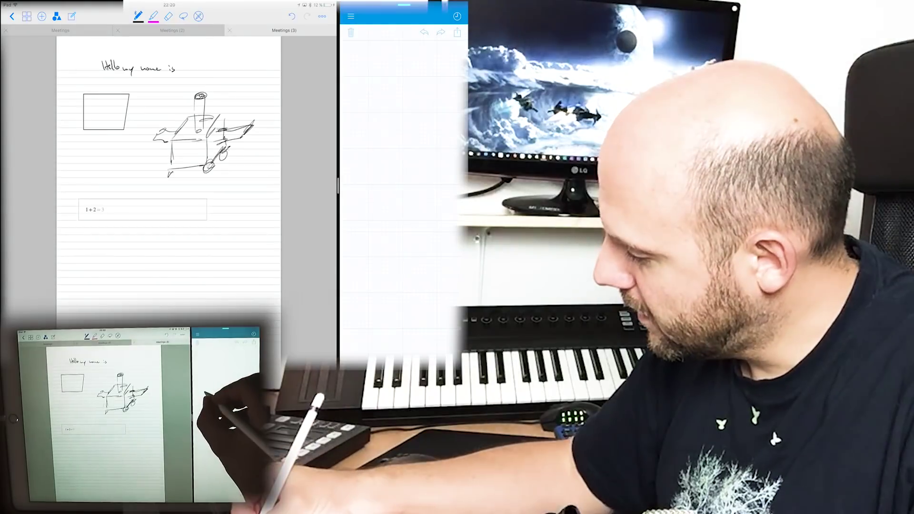
{"action": "left_click_drag", "start_coordinate": [392, 139], "coordinate": [405, 139]}
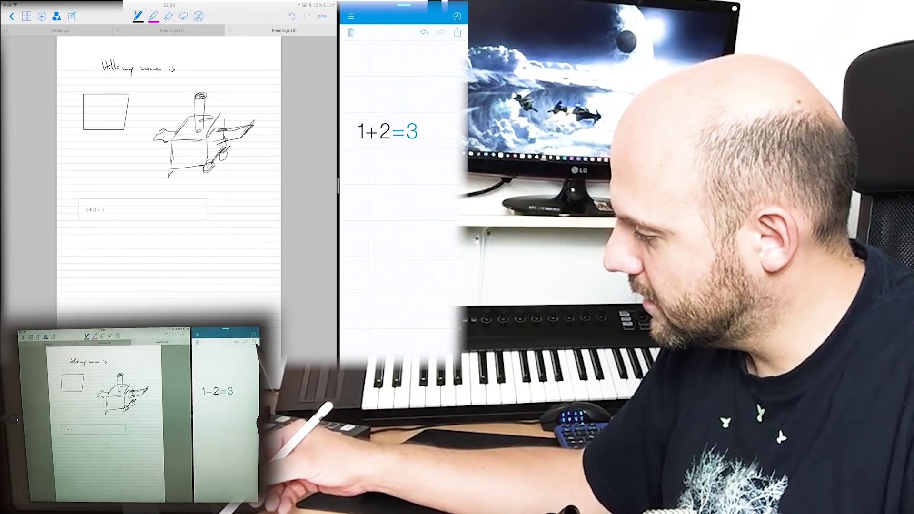
Copy the 1+2=3 result as an image and paste it into the note.
{"action": "left_click", "coordinate": [458, 32]}
{"action": "left_click", "coordinate": [395, 317]}
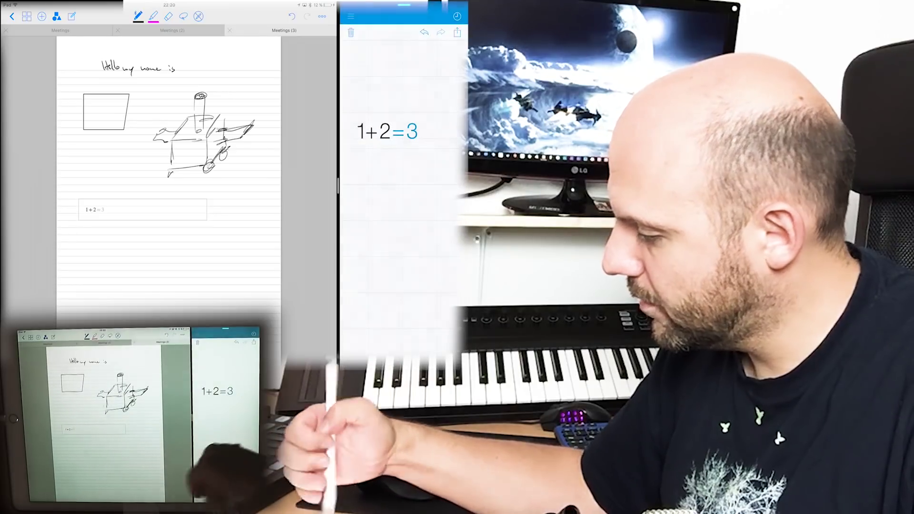
{"action": "left_click", "coordinate": [220, 228]}
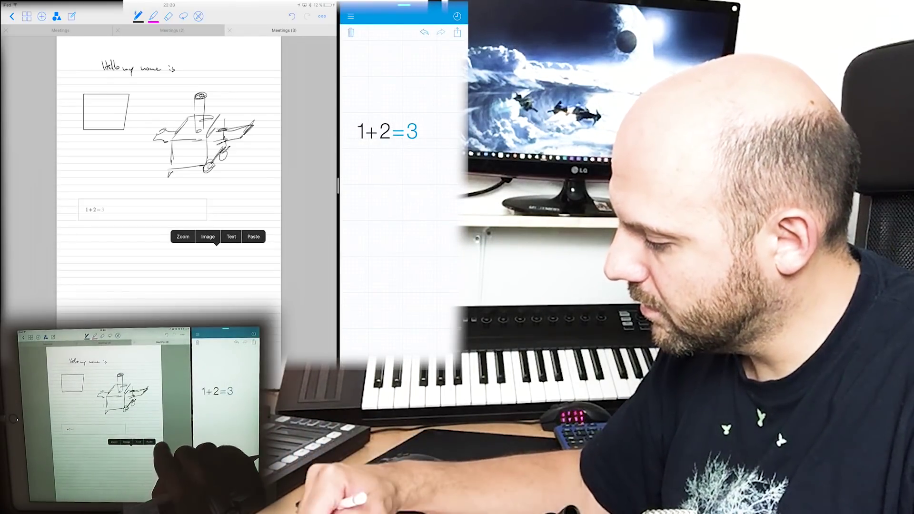
{"action": "left_click", "coordinate": [182, 237]}
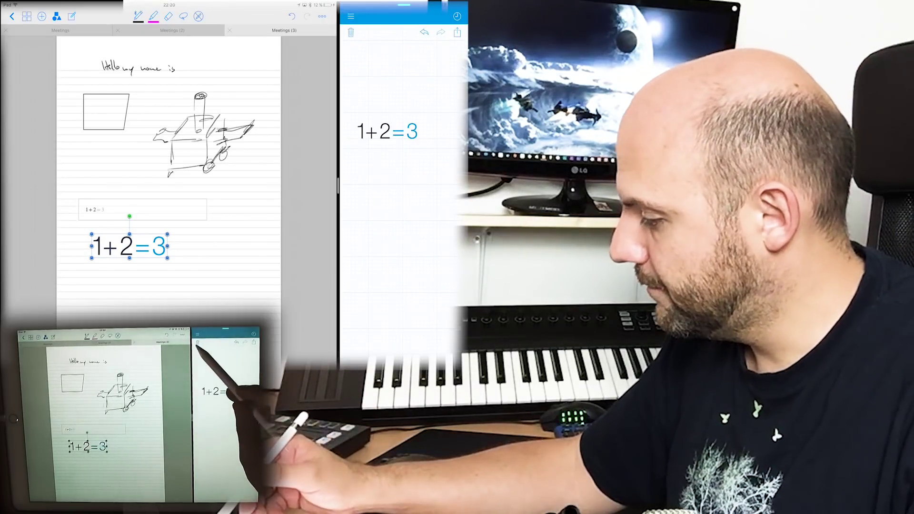
Compute √(1×2/3)×3/6 = 0.408… and paste it below the 1+2=3 sum.
{"action": "left_click", "coordinate": [400, 100]}
{"action": "left_click", "coordinate": [351, 32]}
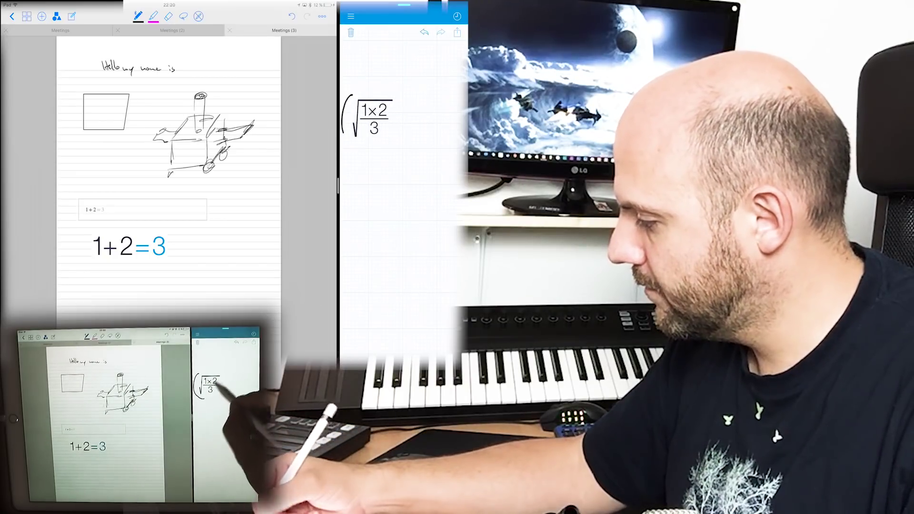
{"action": "left_click_drag", "start_coordinate": [427, 114], "coordinate": [428, 132]}
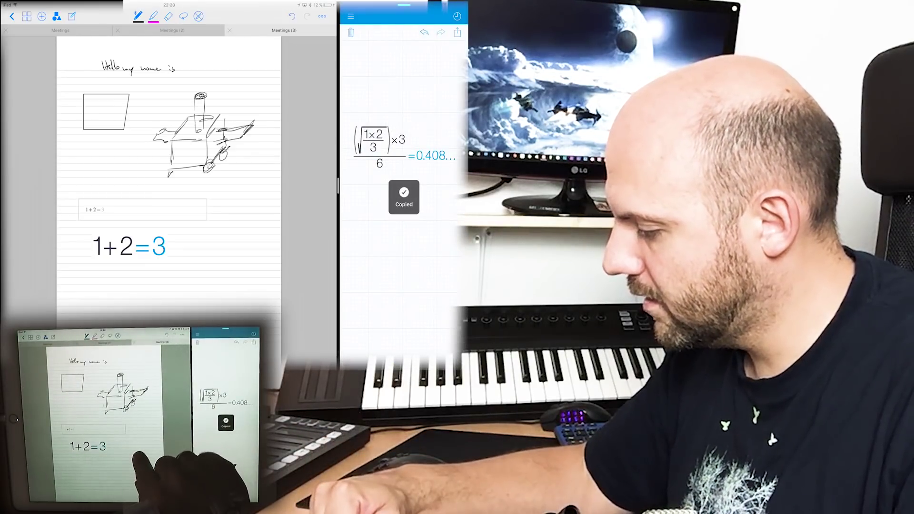
{"action": "left_click", "coordinate": [269, 252]}
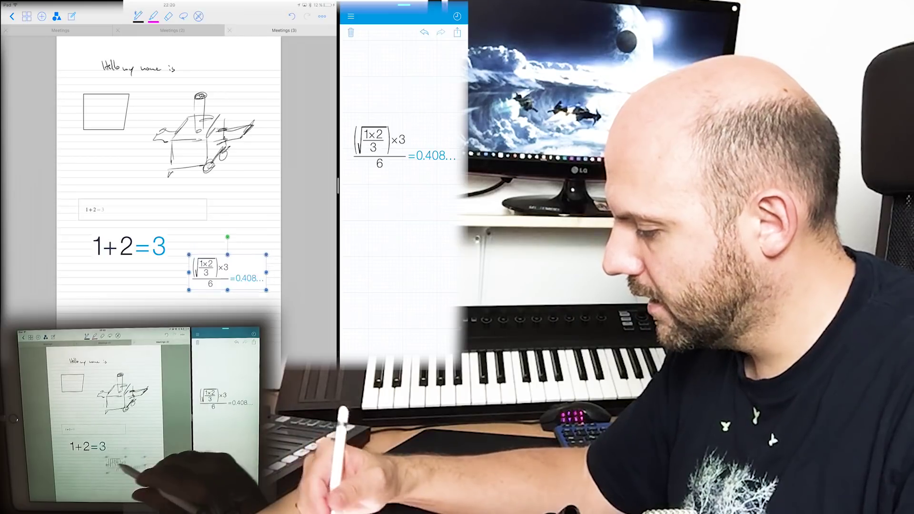
{"action": "left_click_drag", "start_coordinate": [229, 261], "coordinate": [126, 294]}
{"action": "left_click", "coordinate": [236, 300]}
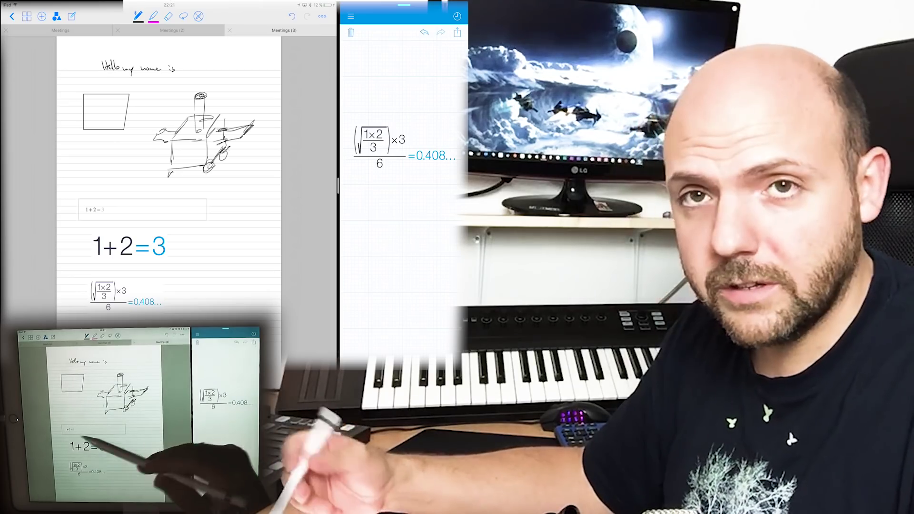
Bring up the Slide Over app list and open Nebo in the side panel.
{"action": "left_click_drag", "start_coordinate": [404, 5], "coordinate": [404, 179]}
{"action": "scroll", "coordinate": [402, 179], "scroll_direction": "up", "scroll_amount": 2}
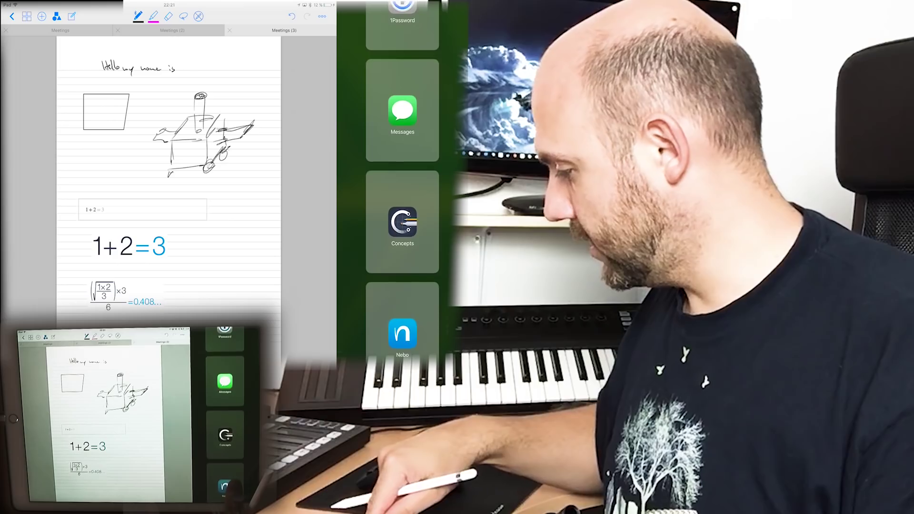
{"action": "scroll", "coordinate": [402, 178], "scroll_direction": "down", "scroll_amount": 2}
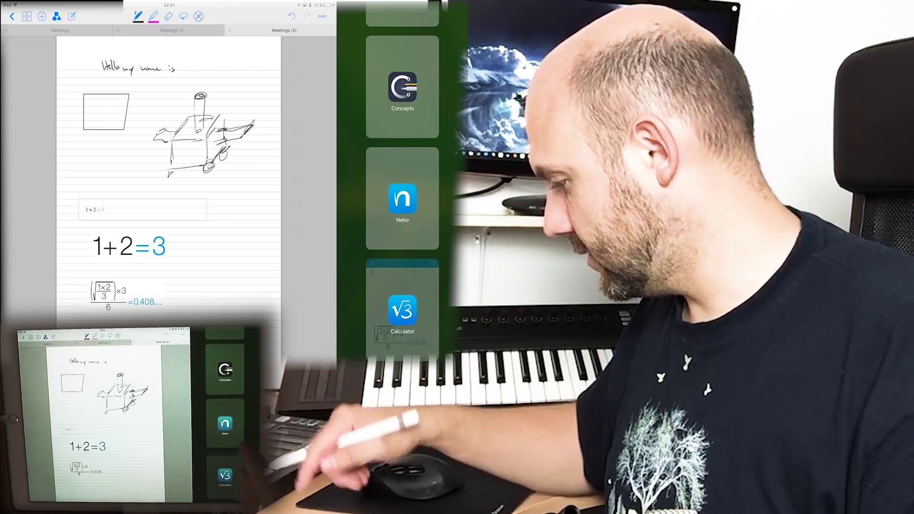
{"action": "left_click", "coordinate": [403, 193]}
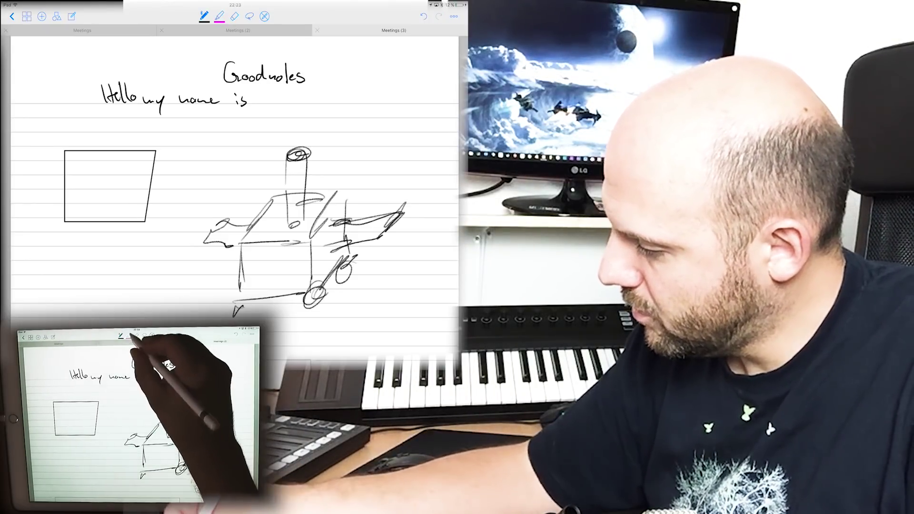
Highlight the word 'Goodnotes' in green and begin a label beside the sketch.
{"action": "left_click", "coordinate": [219, 16]}
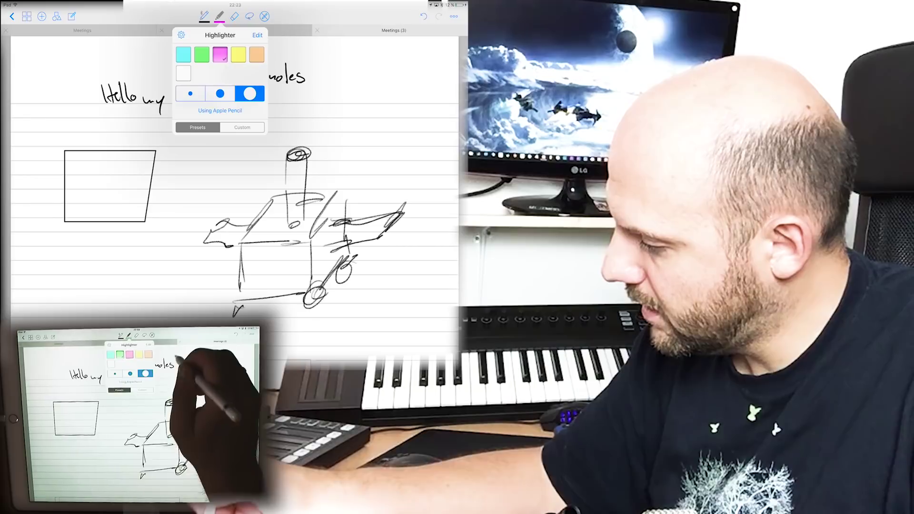
{"action": "left_click", "coordinate": [202, 55]}
{"action": "left_click_drag", "start_coordinate": [217, 71], "coordinate": [330, 69]}
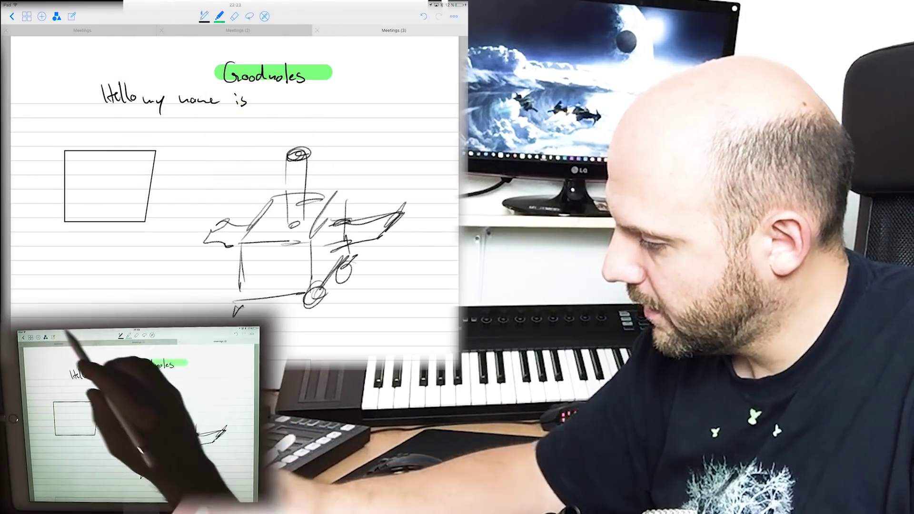
{"action": "scroll", "coordinate": [229, 200], "scroll_direction": "down", "scroll_amount": 3}
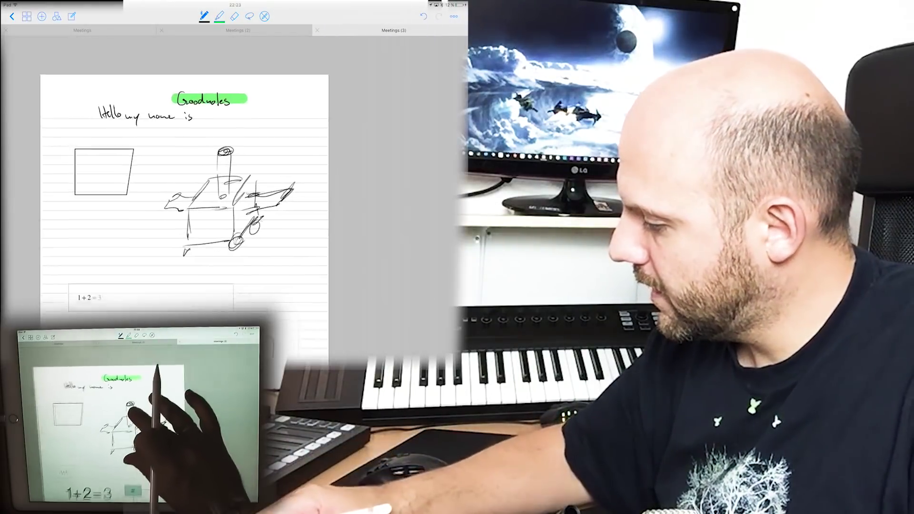
{"action": "left_click_drag", "start_coordinate": [310, 113], "coordinate": [307, 124]}
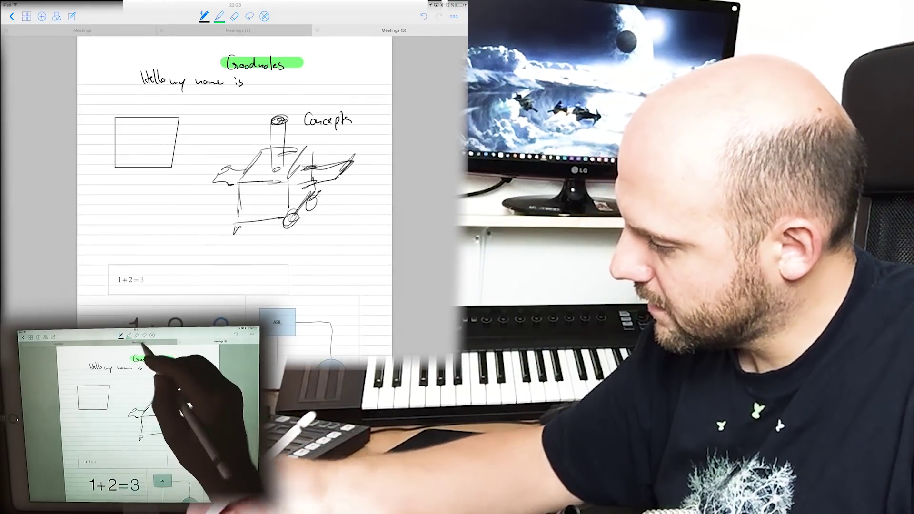
Highlight the 'Concepts' label in orange.
{"action": "left_click", "coordinate": [219, 16]}
{"action": "left_click", "coordinate": [256, 54]}
{"action": "left_click_drag", "start_coordinate": [300, 120], "coordinate": [360, 120]}
{"action": "left_click", "coordinate": [219, 15]}
{"action": "scroll", "coordinate": [234, 200], "scroll_direction": "down", "scroll_amount": 5}
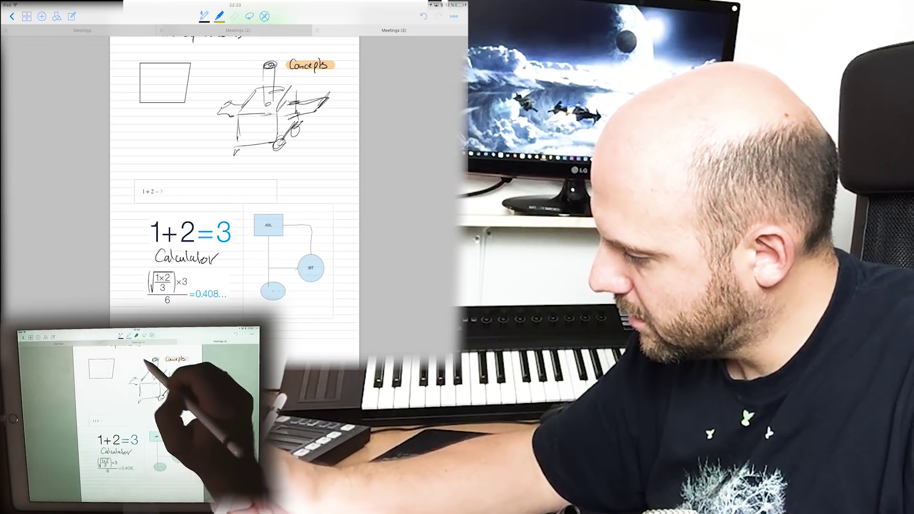
Switch back to the pen and start writing the 'Nebo' label near the diagram.
{"action": "left_click", "coordinate": [220, 16]}
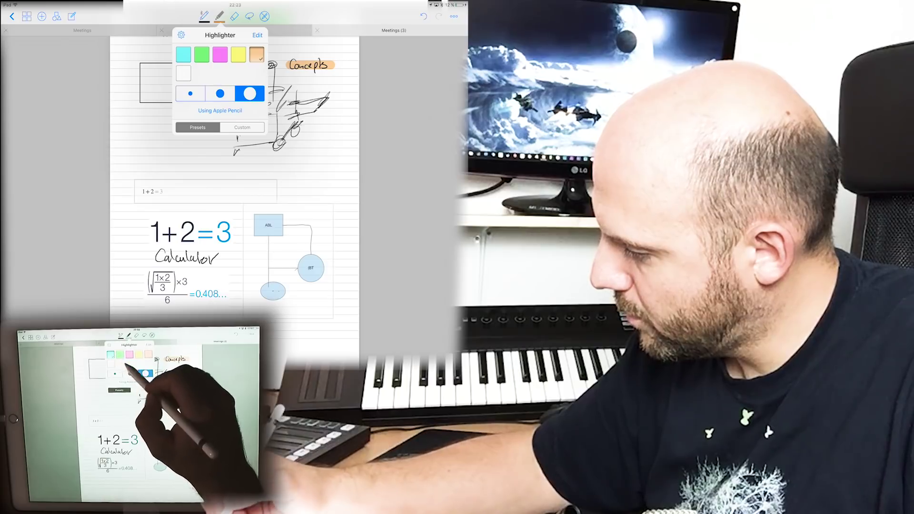
{"action": "left_click", "coordinate": [74, 50]}
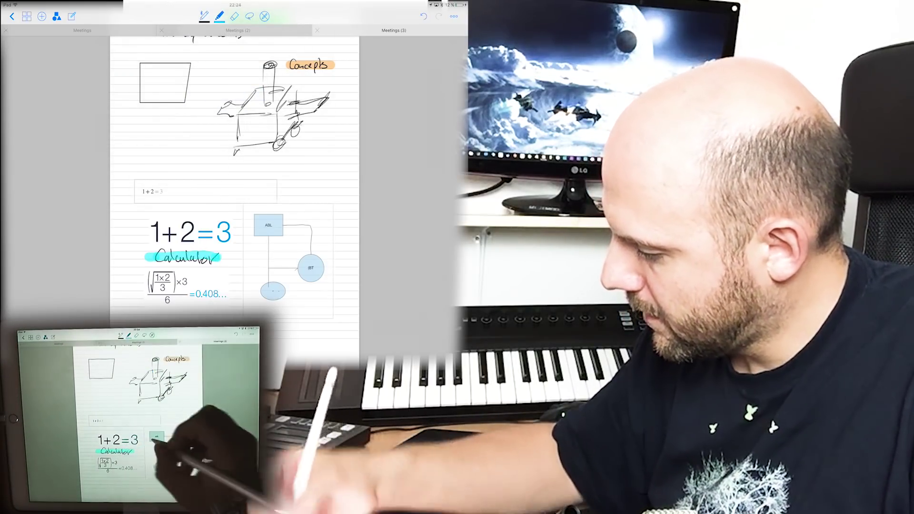
{"action": "left_click", "coordinate": [204, 16]}
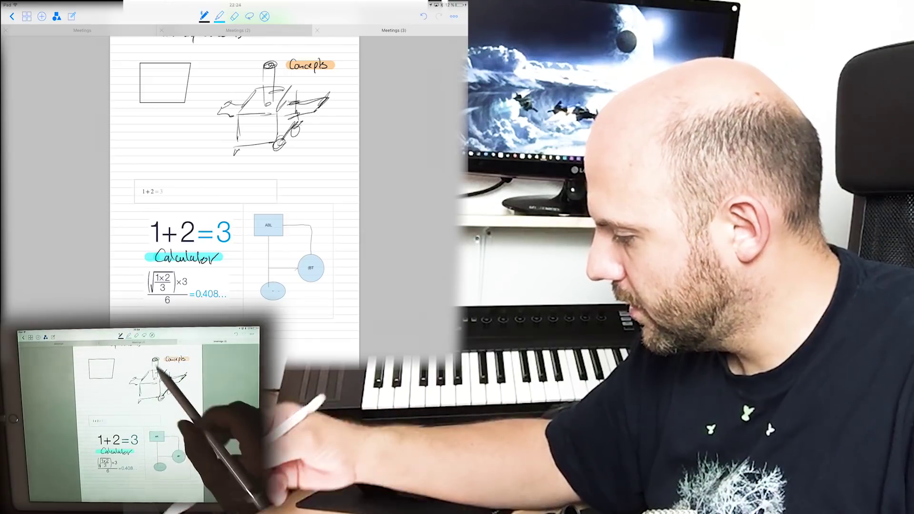
{"action": "left_click_drag", "start_coordinate": [296, 185], "coordinate": [309, 191]}
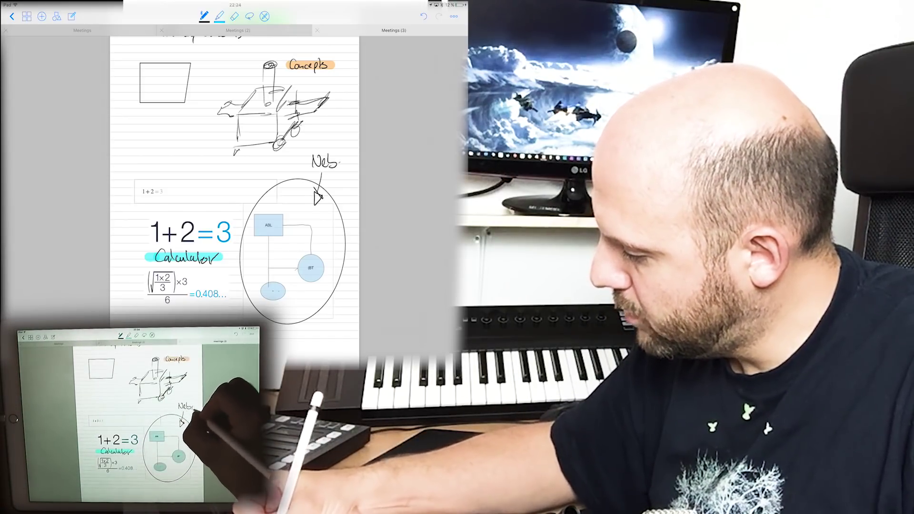
Dismiss the Nebo Slide Over panel from the app list so the note shows fully.
{"action": "left_click_drag", "start_coordinate": [465, 214], "coordinate": [343, 214]}
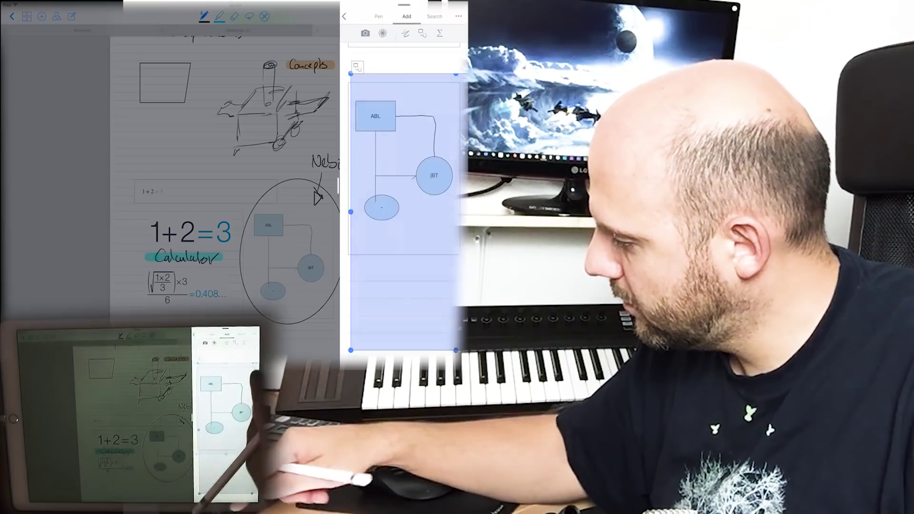
{"action": "left_click_drag", "start_coordinate": [404, 6], "coordinate": [403, 143]}
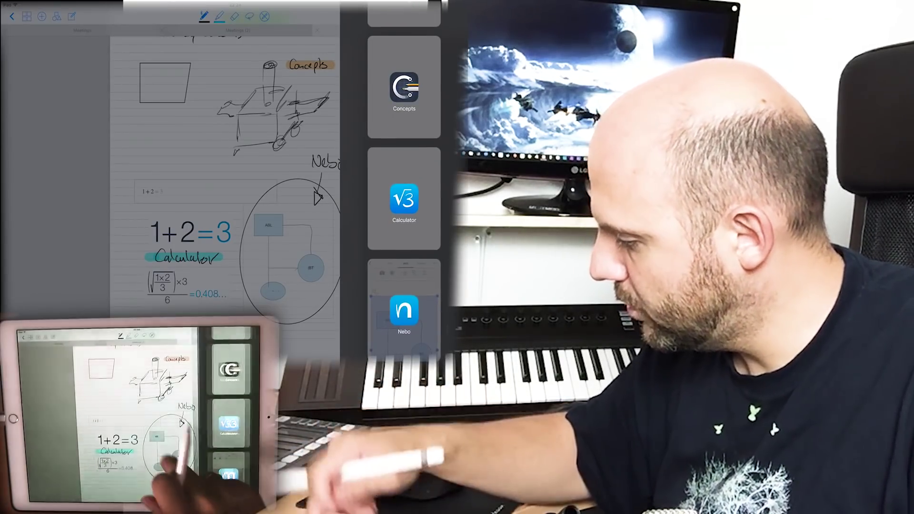
{"action": "left_click", "coordinate": [404, 310]}
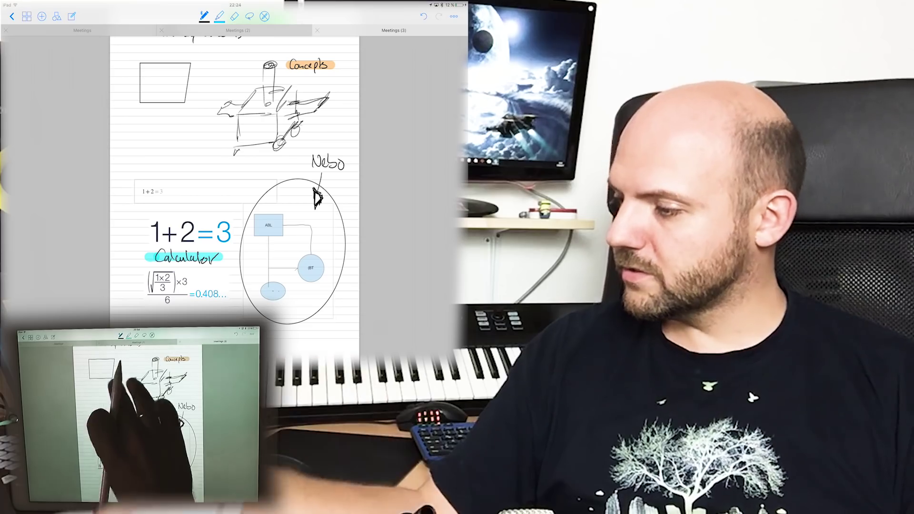
{"action": "scroll", "coordinate": [235, 179], "scroll_direction": "up", "scroll_amount": 3}
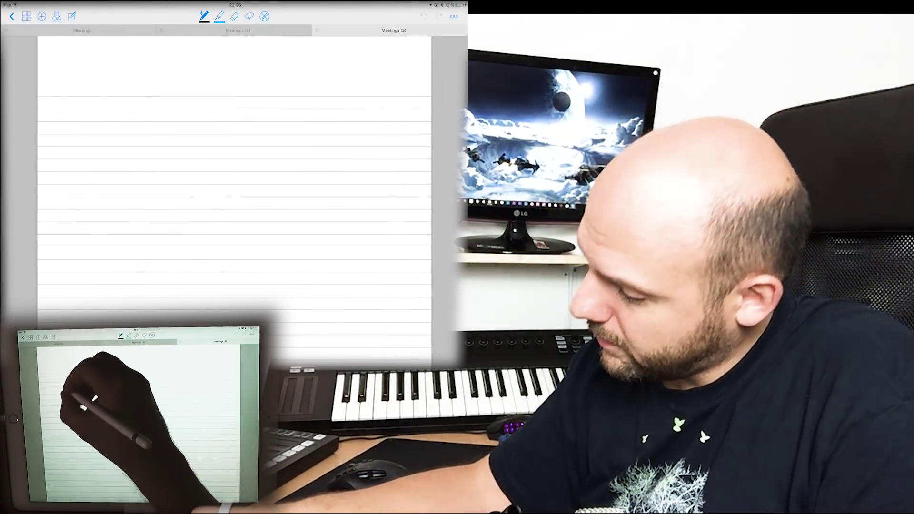
Handwrite 'Hyperlinks' on the new page, then clear the lasso selection and screenshot popup.
{"action": "left_click_drag", "start_coordinate": [83, 104], "coordinate": [89, 131]}
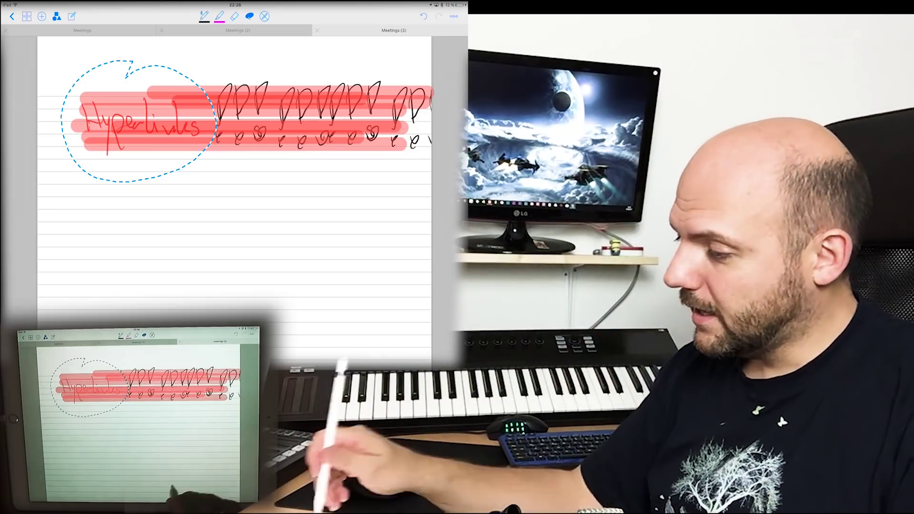
{"action": "left_click", "coordinate": [232, 250]}
{"action": "left_click", "coordinate": [232, 250]}
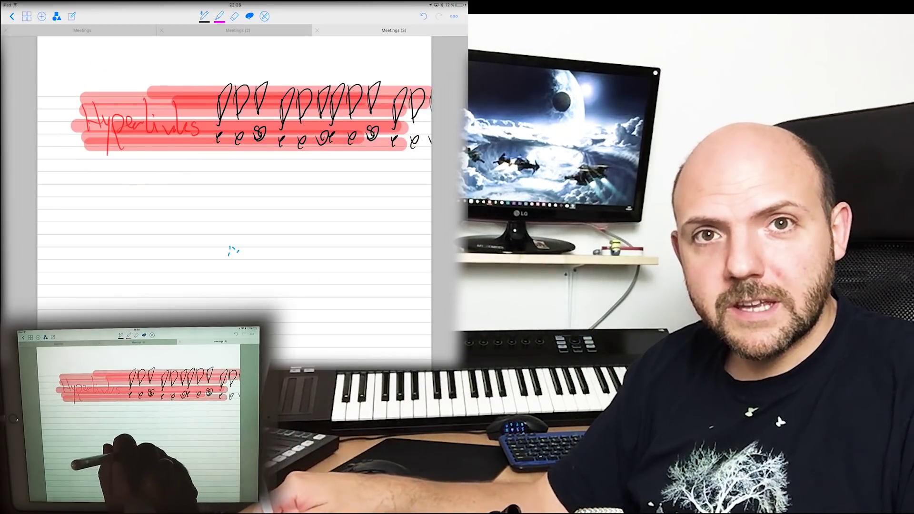